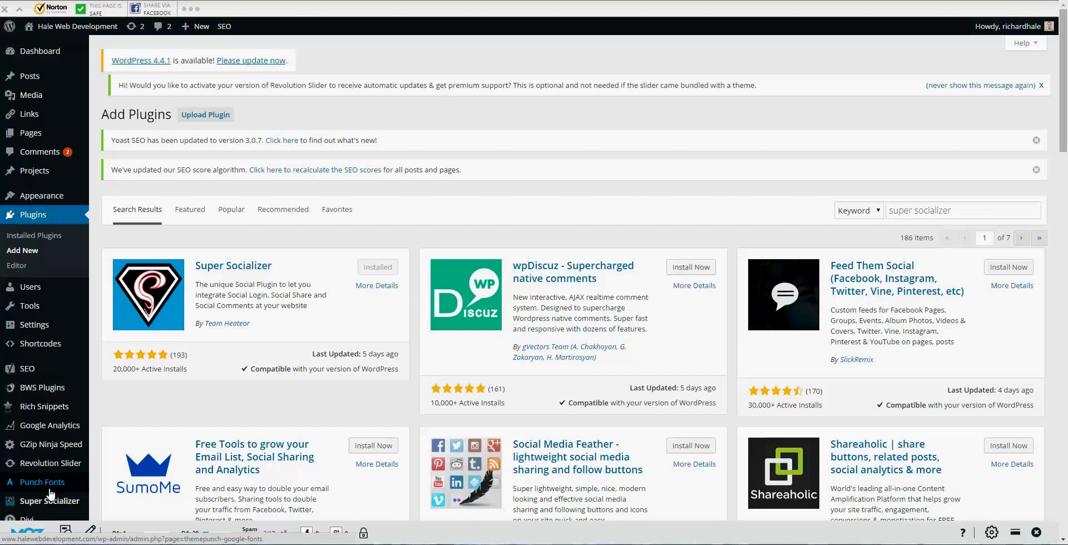
Step: Load the Super Socializer General Options page from the admin sidebar
{"action": "mouse_move", "coordinate": [55, 505]}
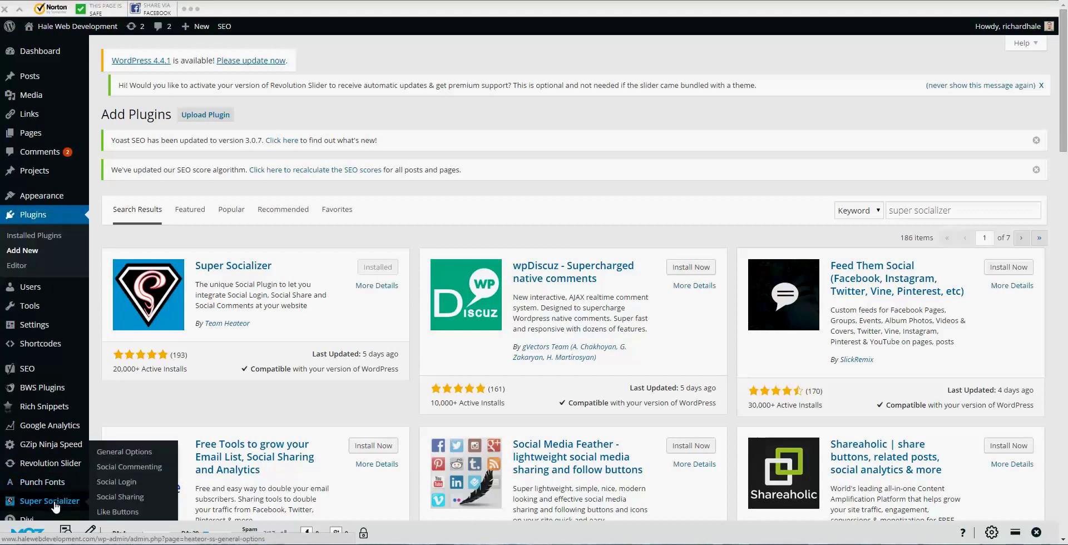
{"action": "left_click", "coordinate": [56, 506]}
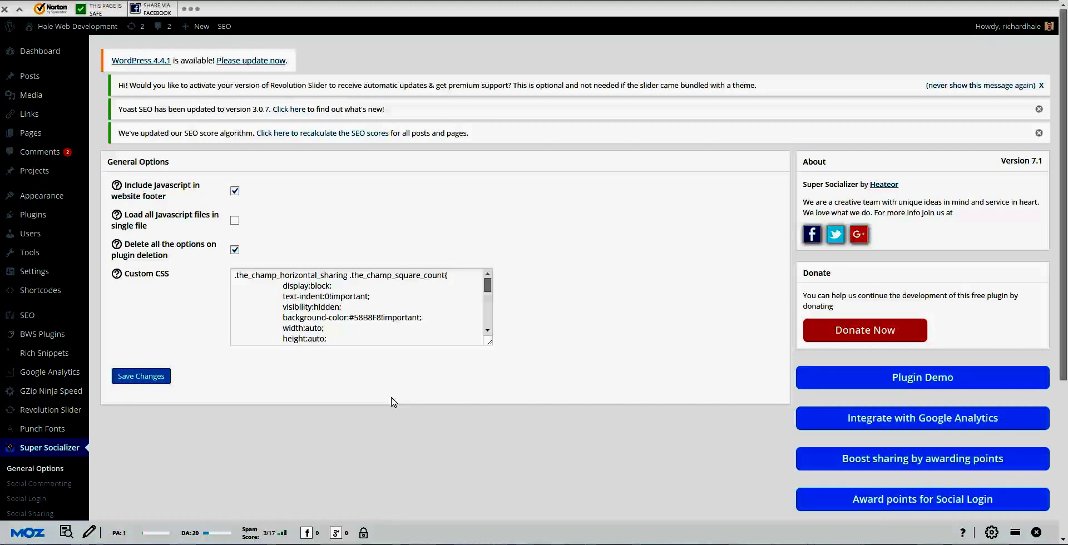
{"action": "scroll", "coordinate": [387, 401], "scroll_direction": "down", "scroll_amount": 2}
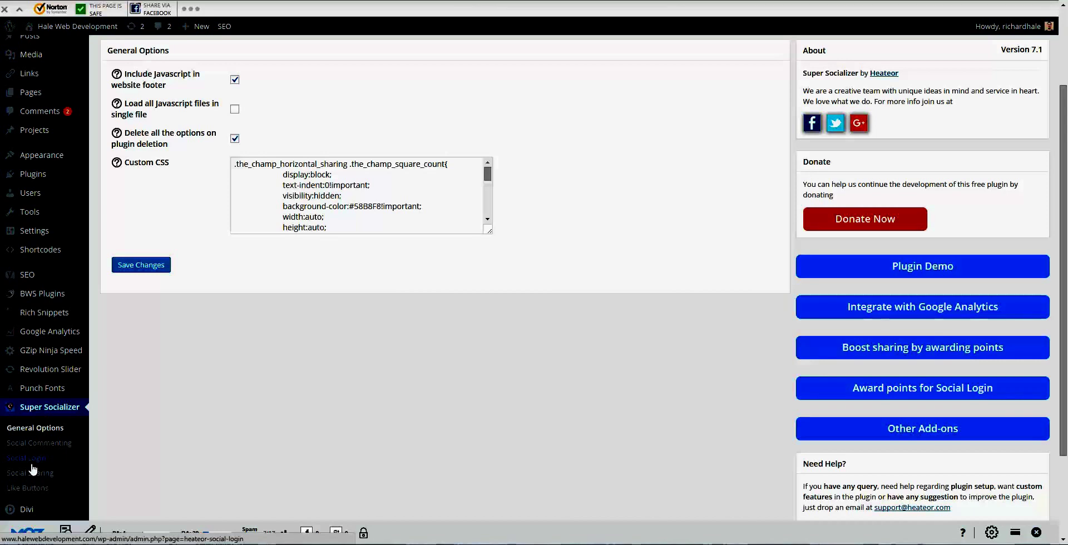
Step: Open Social Commenting and scroll through its Facebook, Google Plus and Disqus commenting options
{"action": "left_click", "coordinate": [35, 449]}
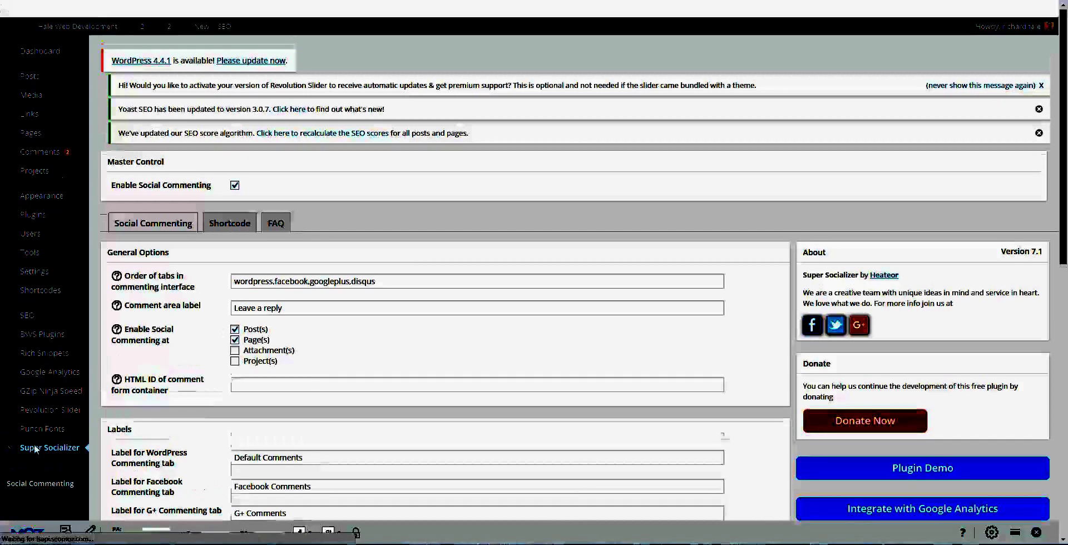
{"action": "scroll", "coordinate": [390, 289], "scroll_direction": "down", "scroll_amount": 1}
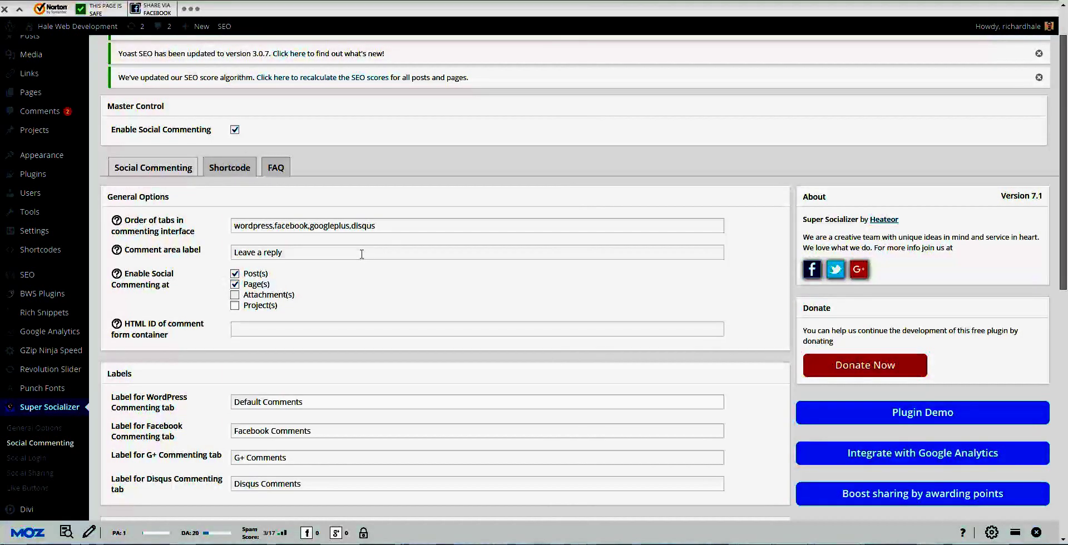
{"action": "scroll", "coordinate": [359, 287], "scroll_direction": "down", "scroll_amount": 3}
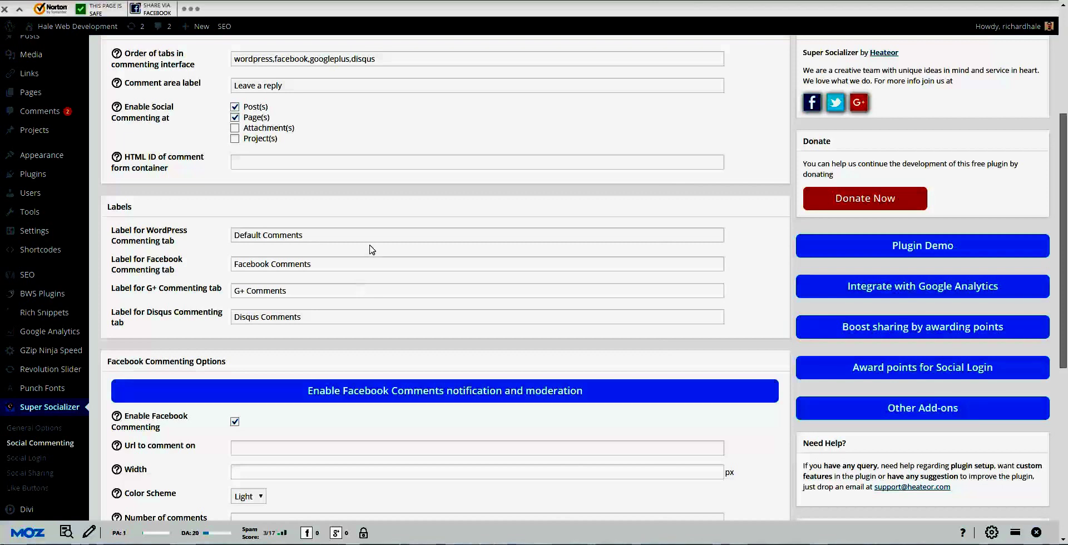
{"action": "scroll", "coordinate": [372, 250], "scroll_direction": "down", "scroll_amount": 4}
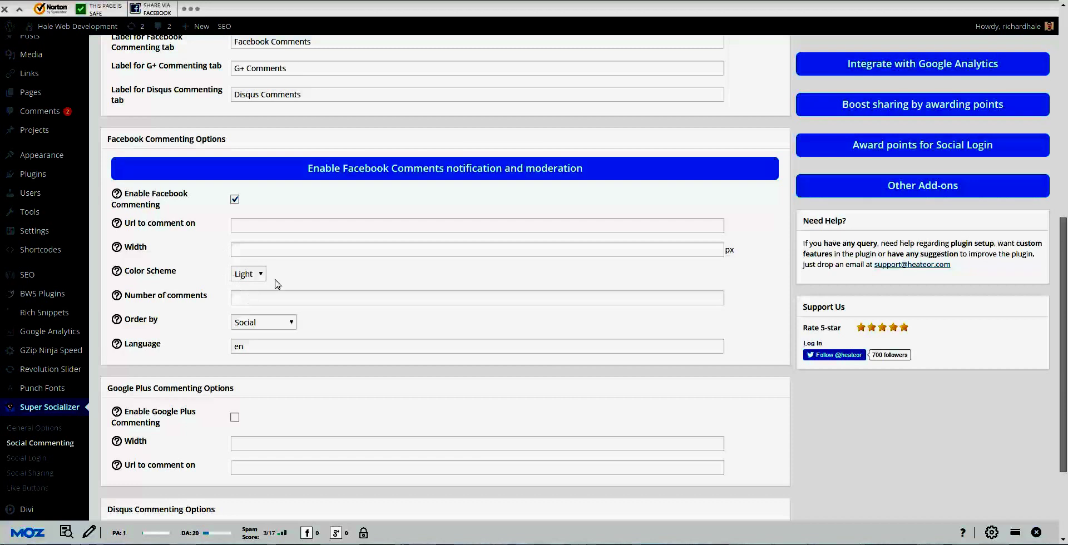
{"action": "scroll", "coordinate": [277, 284], "scroll_direction": "down", "scroll_amount": 2}
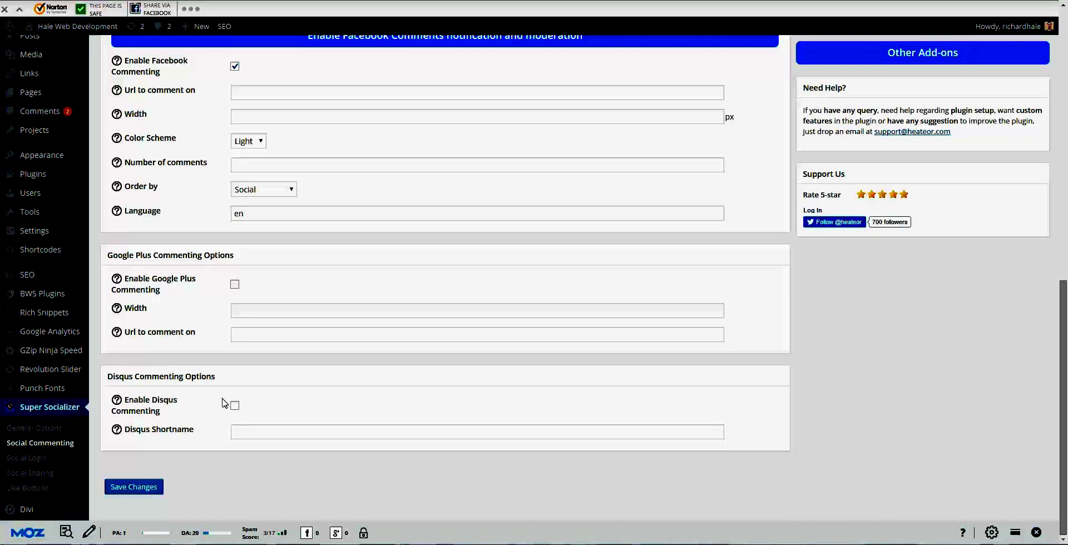
{"action": "scroll", "coordinate": [246, 394], "scroll_direction": "up", "scroll_amount": 4}
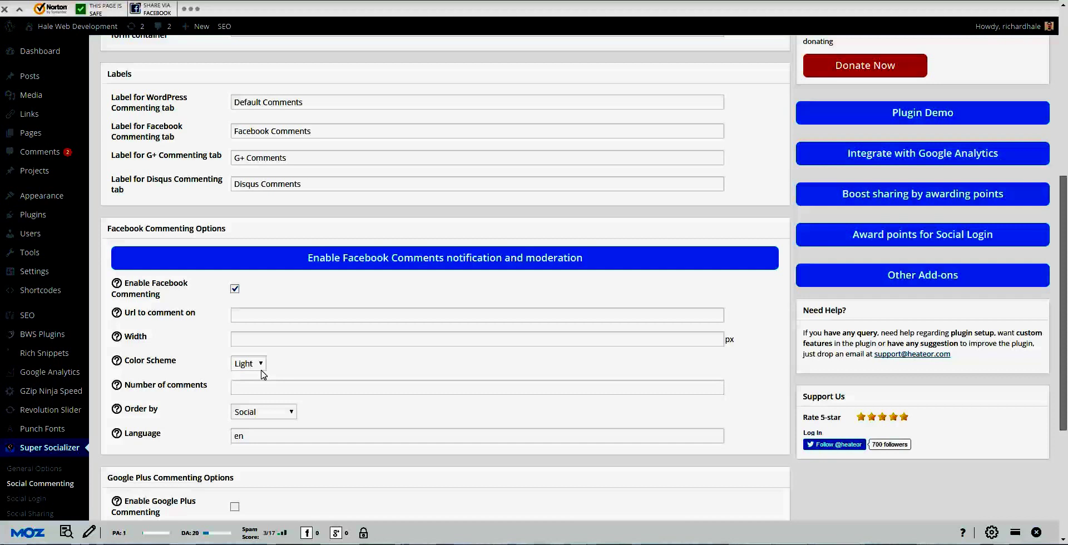
{"action": "scroll", "coordinate": [273, 356], "scroll_direction": "down", "scroll_amount": 4}
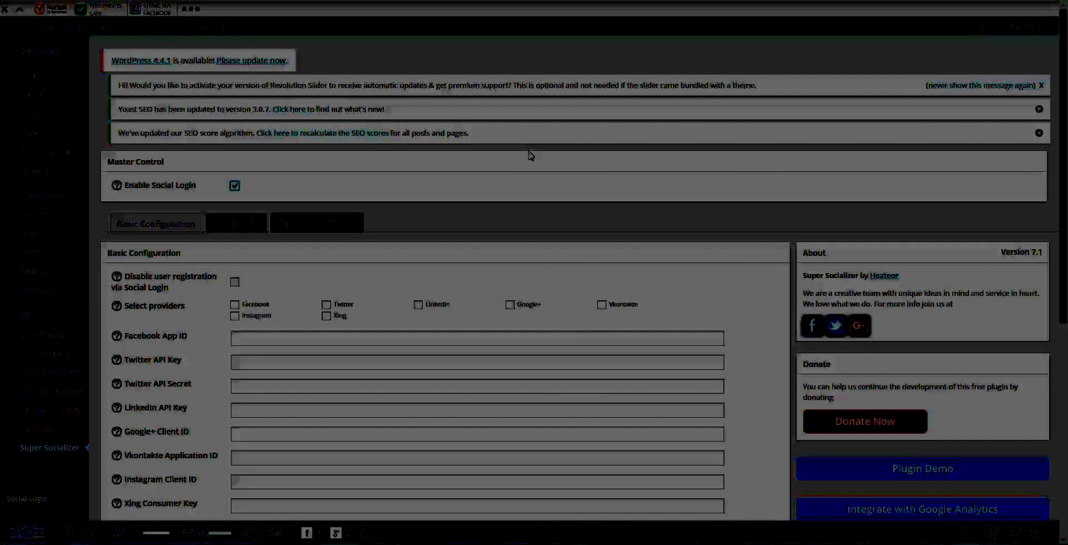
{"action": "scroll", "coordinate": [520, 156], "scroll_direction": "down", "scroll_amount": 1}
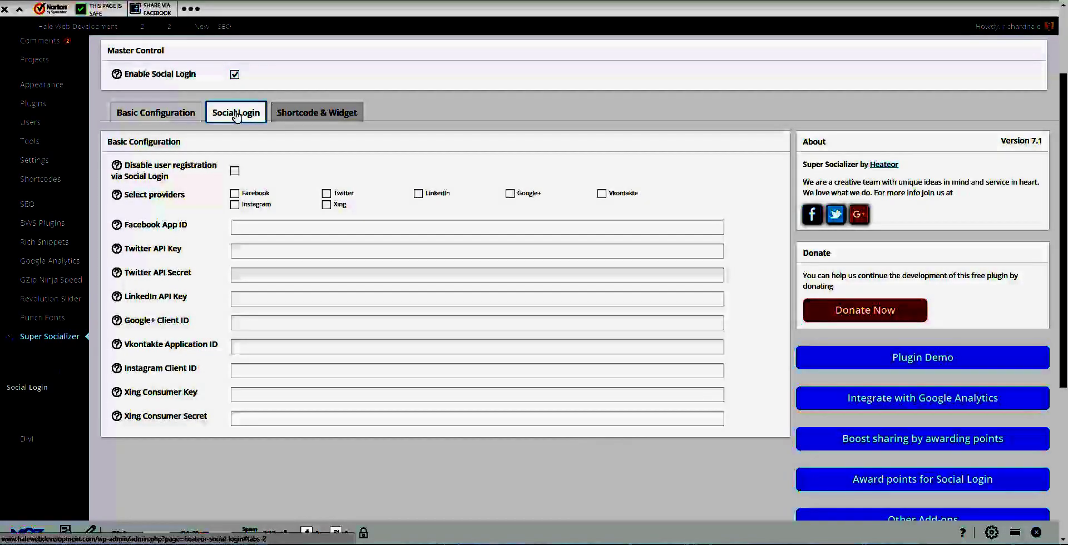
Step: Switch to the Social Login tab and scroll to the title, avatar and redirection options
{"action": "left_click", "coordinate": [236, 114]}
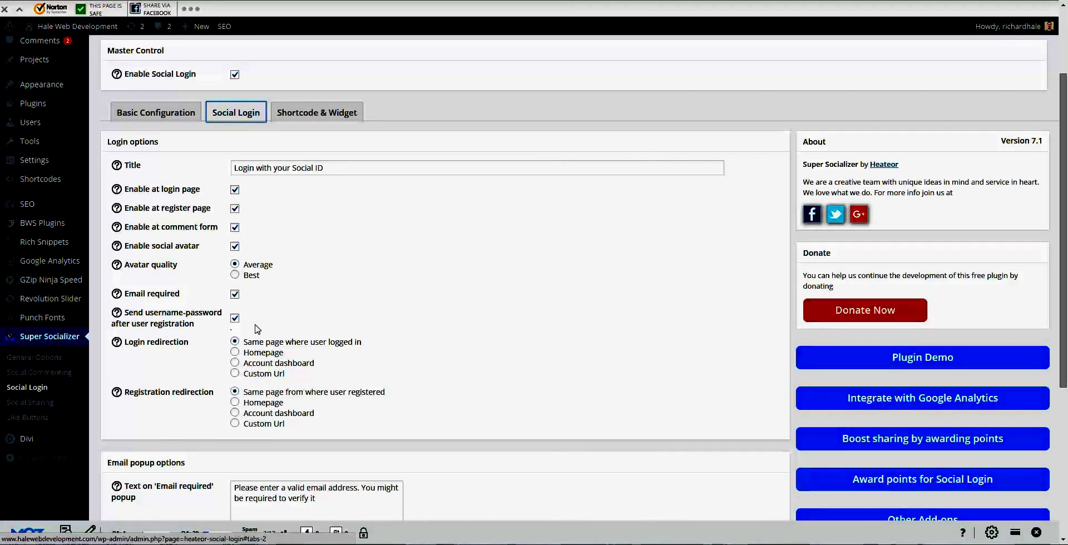
{"action": "scroll", "coordinate": [295, 317], "scroll_direction": "down", "scroll_amount": 2}
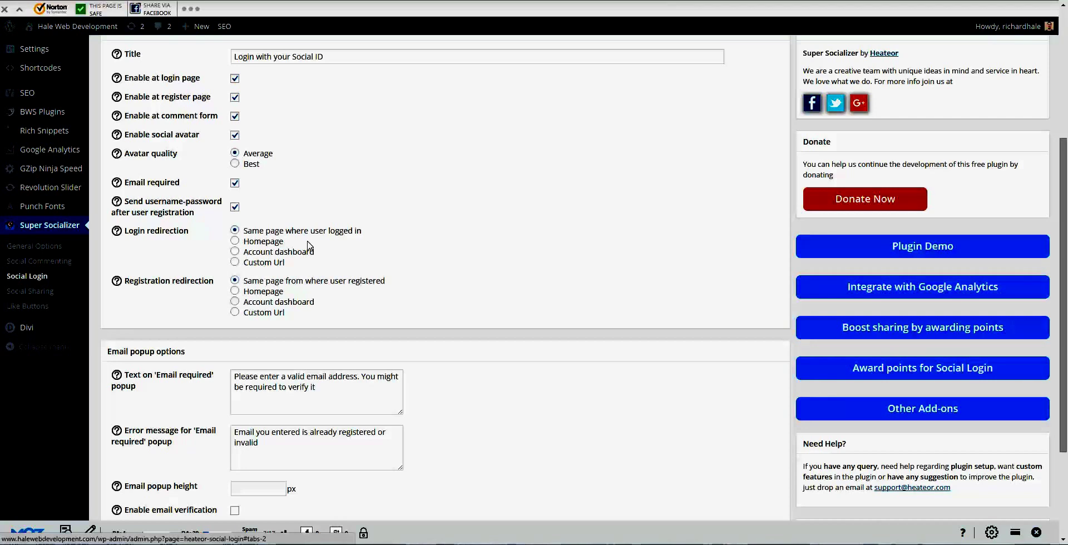
Step: Choose Custom Url for login redirection, then enter the email popup message and height fields
{"action": "left_click", "coordinate": [235, 263]}
{"action": "left_click", "coordinate": [242, 274]}
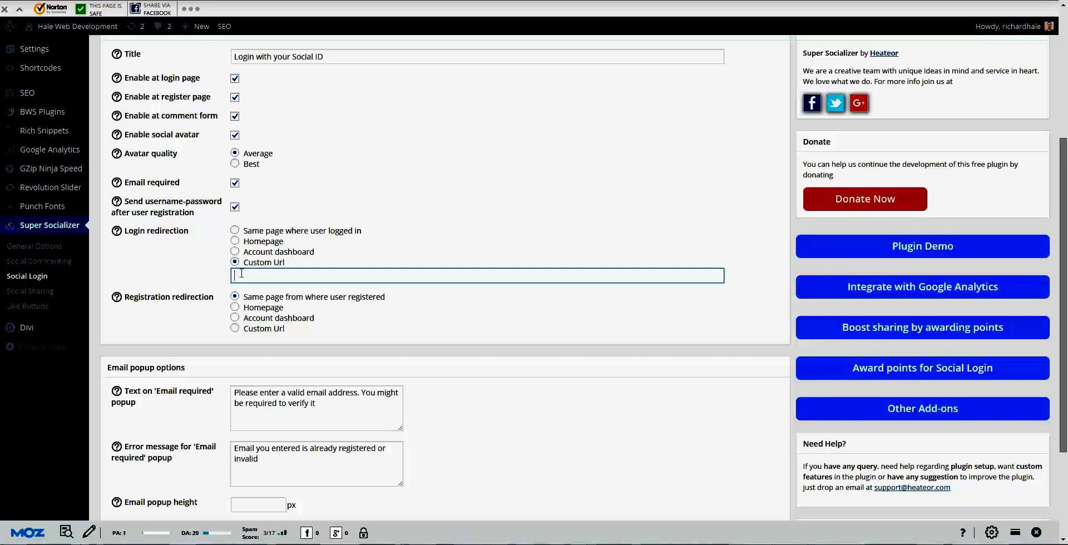
{"action": "scroll", "coordinate": [351, 222], "scroll_direction": "down", "scroll_amount": 3}
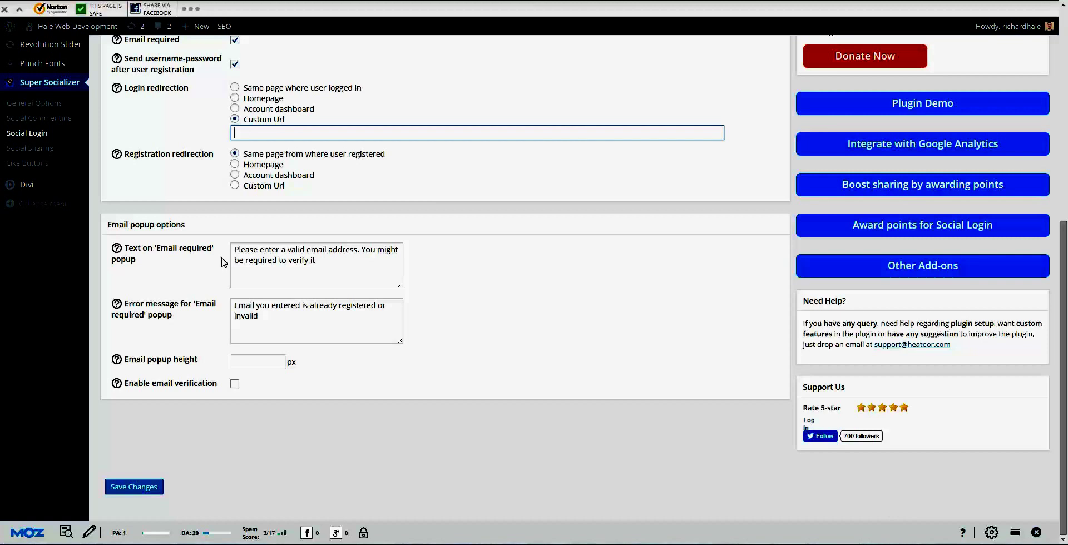
{"action": "left_click", "coordinate": [264, 261]}
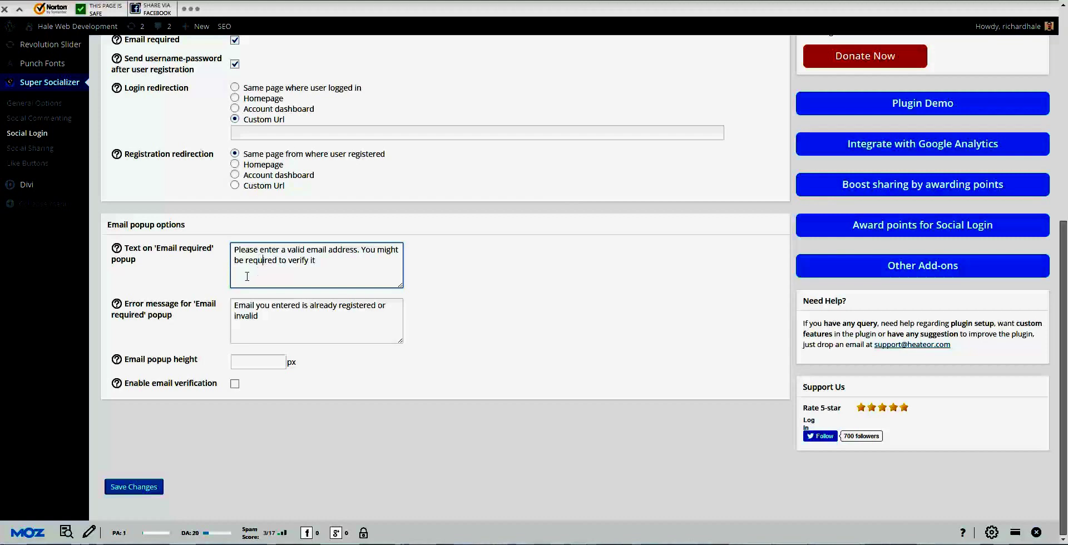
{"action": "left_click", "coordinate": [247, 362]}
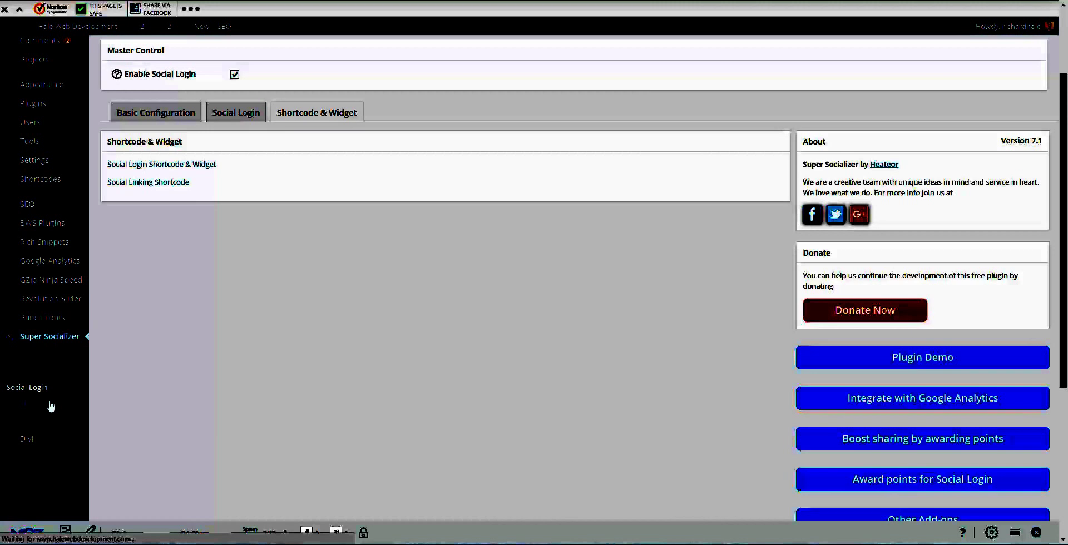
Step: Go to Super Socializer's Social Sharing page, landing on the Theme Selection tab
{"action": "left_click", "coordinate": [48, 408]}
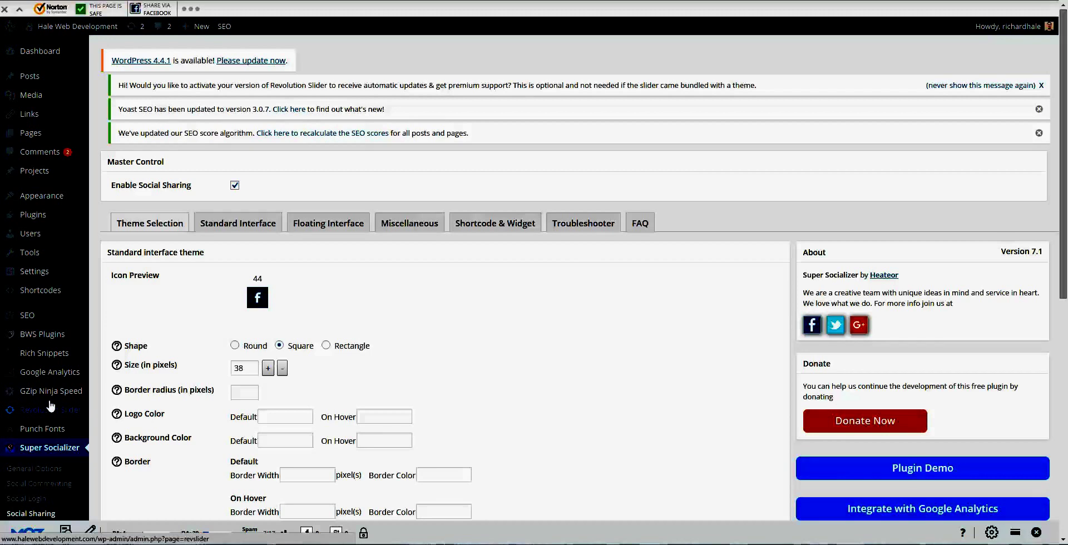
{"action": "scroll", "coordinate": [347, 317], "scroll_direction": "down", "scroll_amount": 1}
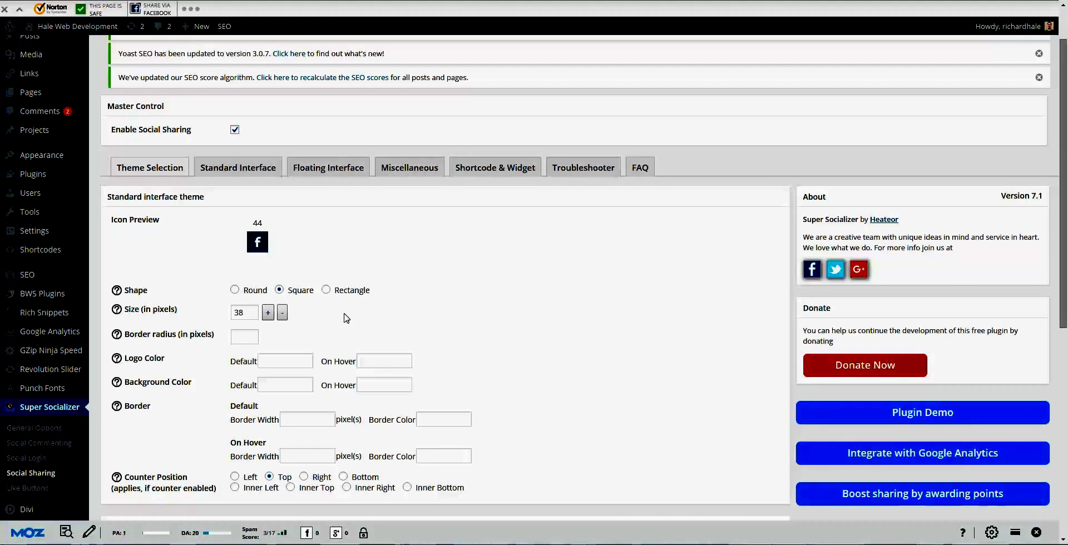
{"action": "scroll", "coordinate": [485, 231], "scroll_direction": "down", "scroll_amount": 1}
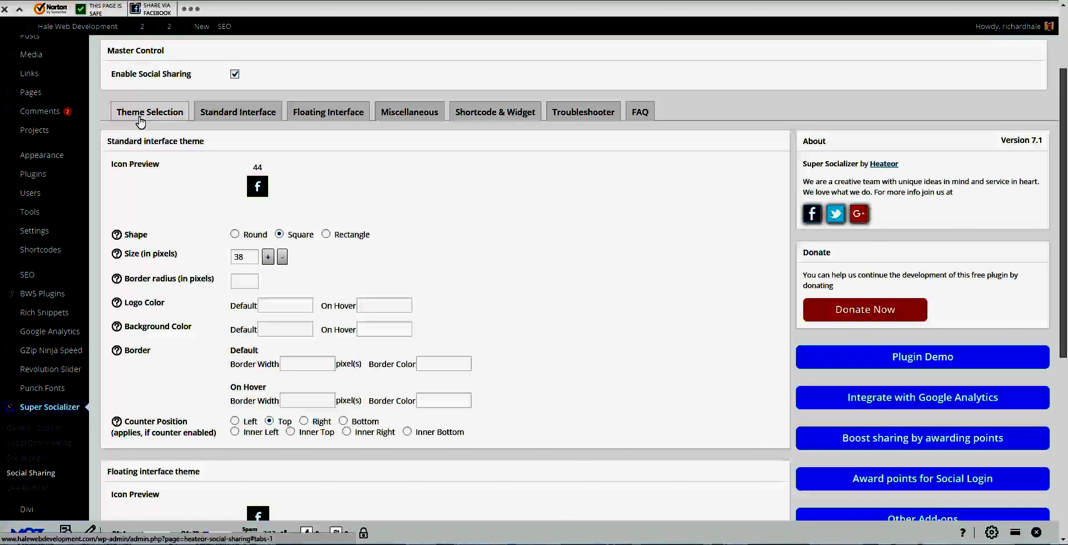
Step: In the standard interface settings, change the sharing icon shape to Rectangle
{"action": "left_click", "coordinate": [215, 118]}
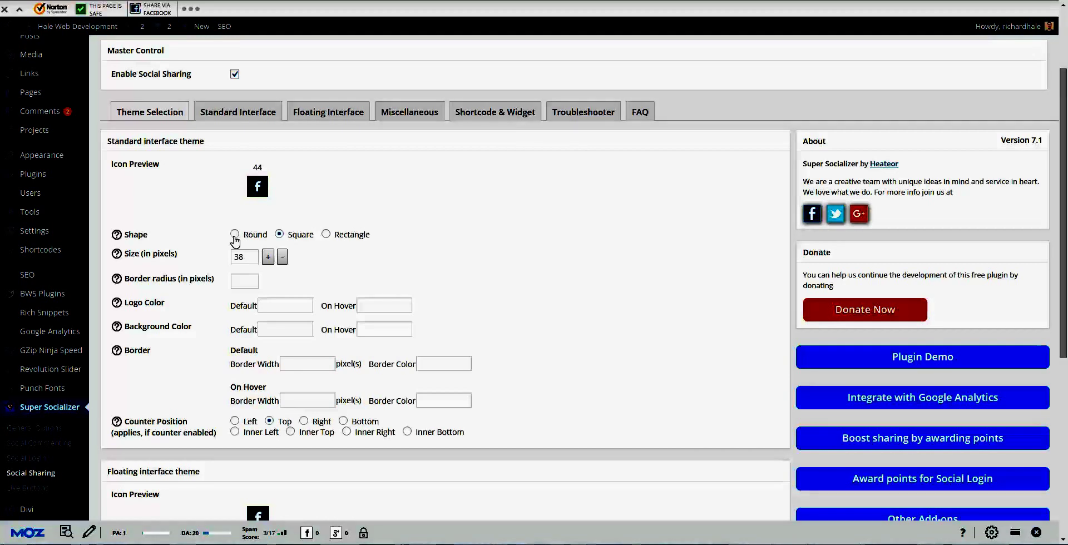
{"action": "left_click", "coordinate": [235, 235]}
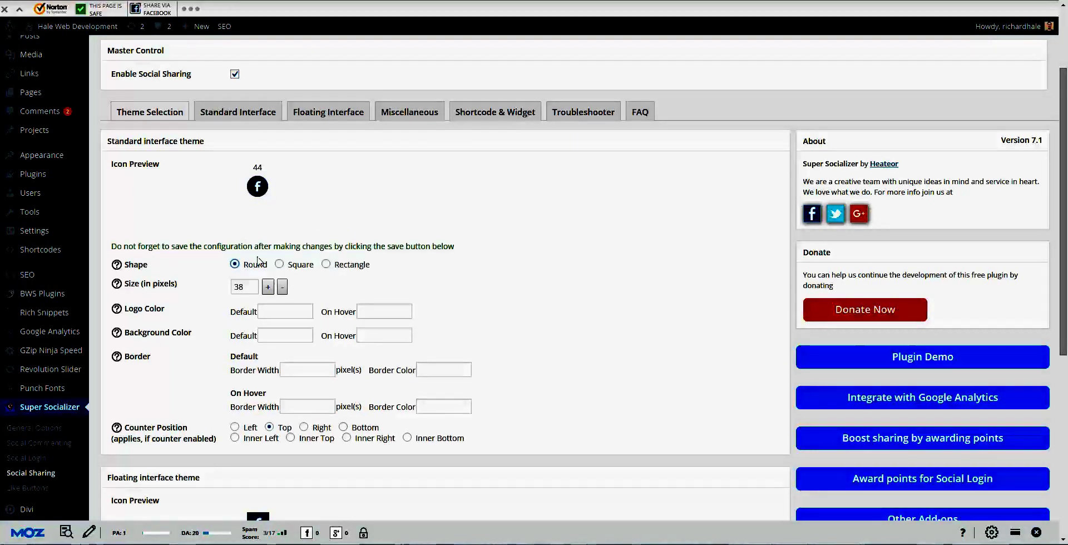
{"action": "left_click", "coordinate": [280, 265]}
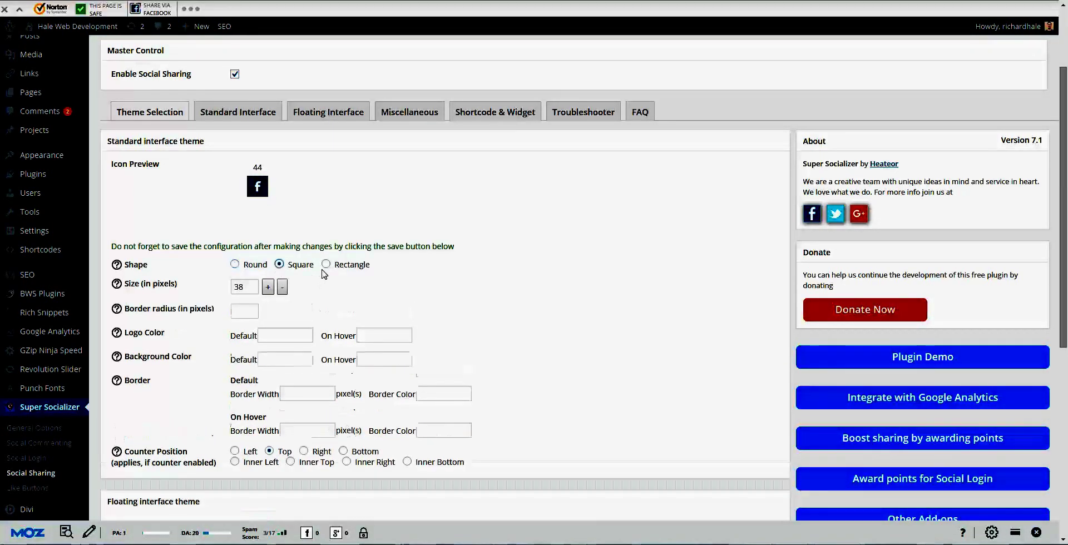
{"action": "left_click", "coordinate": [326, 265]}
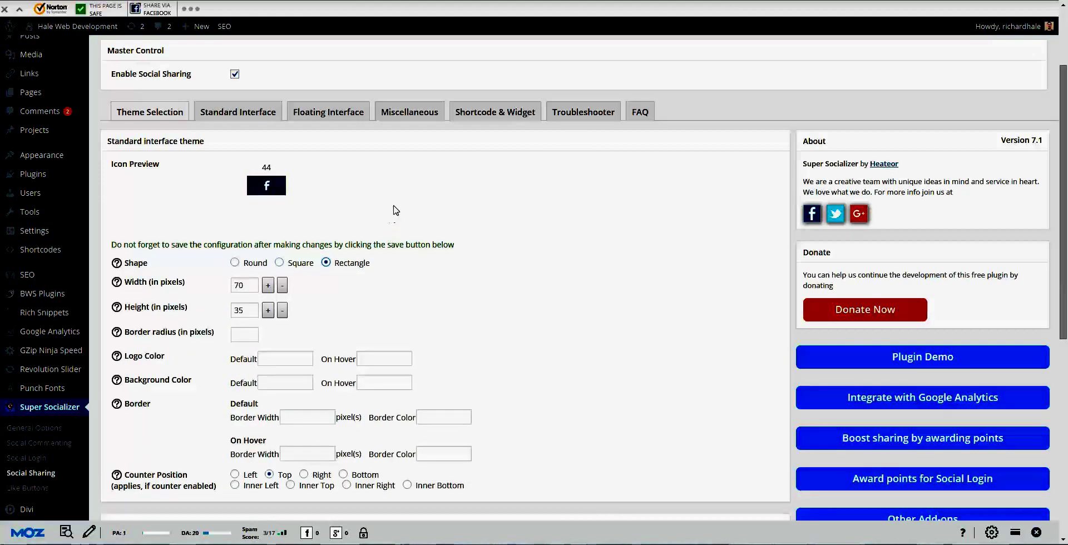
Step: Set the sharing icon width to 20 pixels, after briefly trying 100
{"action": "double_click", "coordinate": [248, 286]}
{"action": "key", "text": "BackSpace"}
{"action": "type", "text": "100"}
{"action": "key", "text": "Tab"}
{"action": "double_click", "coordinate": [254, 285]}
{"action": "key", "text": "BackSpace"}
{"action": "type", "text": "20"}
{"action": "left_click", "coordinate": [356, 304]}
Step: Review the border radius, logo colour, background colour and default border width settings
{"action": "scroll", "coordinate": [264, 212], "scroll_direction": "down", "scroll_amount": 1}
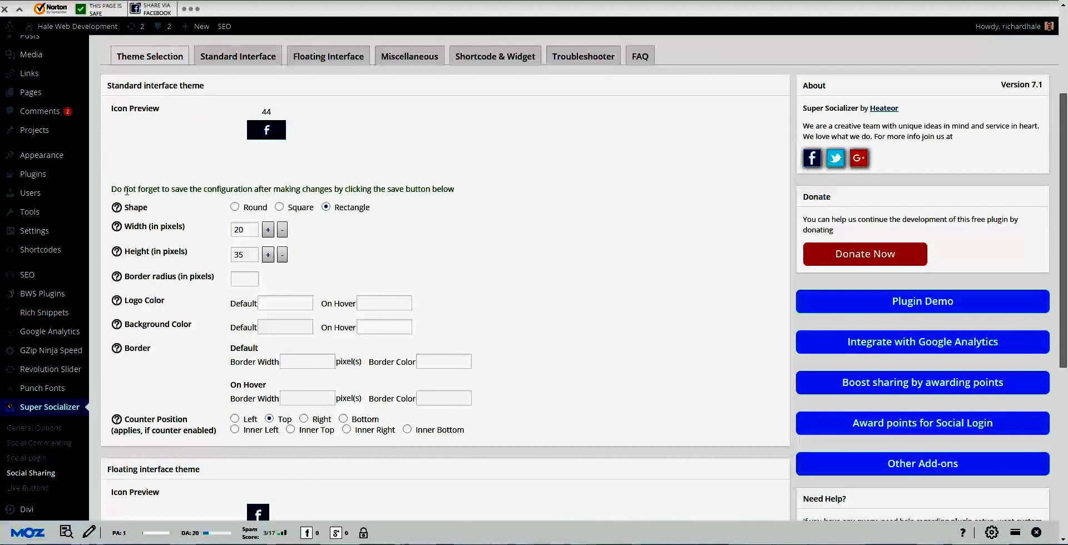
{"action": "left_click", "coordinate": [235, 278]}
{"action": "scroll", "coordinate": [377, 240], "scroll_direction": "down", "scroll_amount": 1}
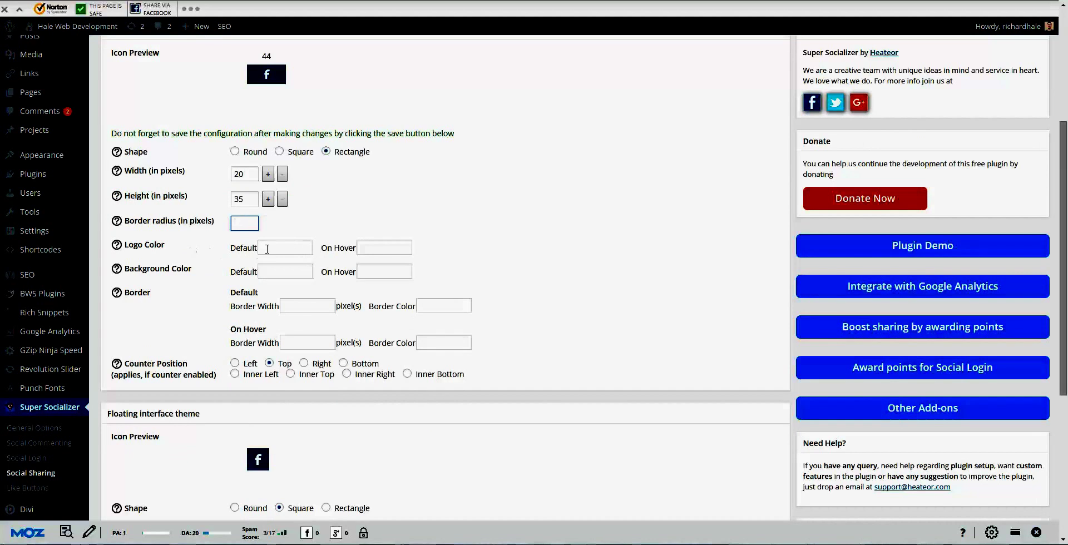
{"action": "left_click", "coordinate": [286, 250]}
{"action": "left_click", "coordinate": [291, 271]}
{"action": "left_click", "coordinate": [298, 303]}
{"action": "scroll", "coordinate": [418, 233], "scroll_direction": "up", "scroll_amount": 2}
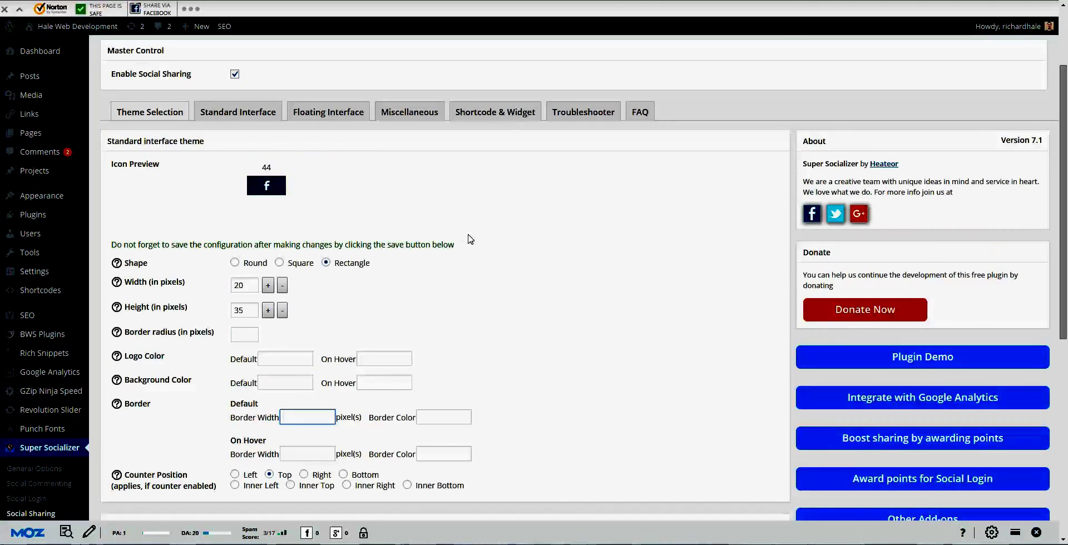
{"action": "scroll", "coordinate": [470, 239], "scroll_direction": "down", "scroll_amount": 1}
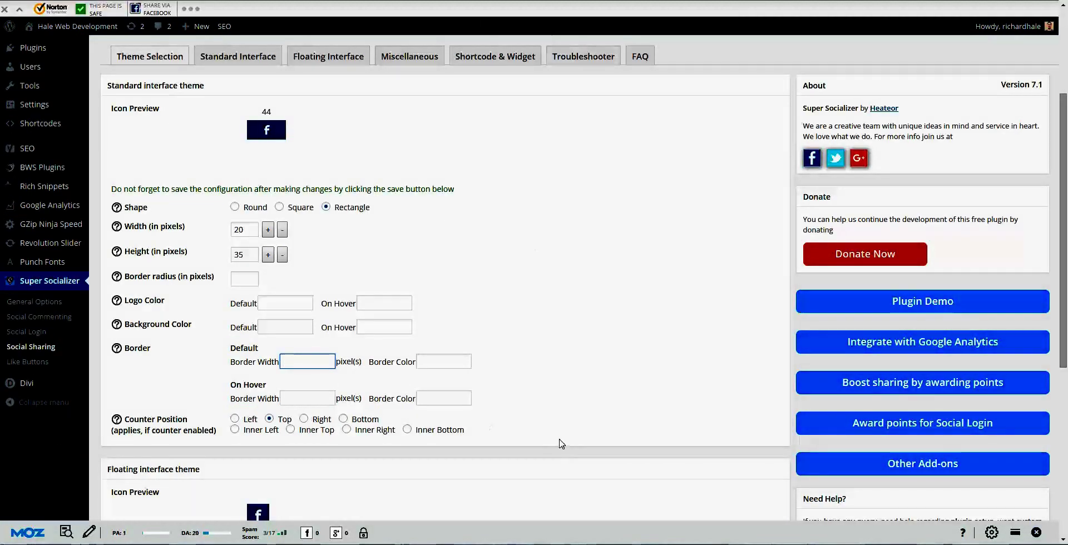
{"action": "scroll", "coordinate": [549, 420], "scroll_direction": "up", "scroll_amount": 2}
{"action": "scroll", "coordinate": [550, 419], "scroll_direction": "up", "scroll_amount": 1}
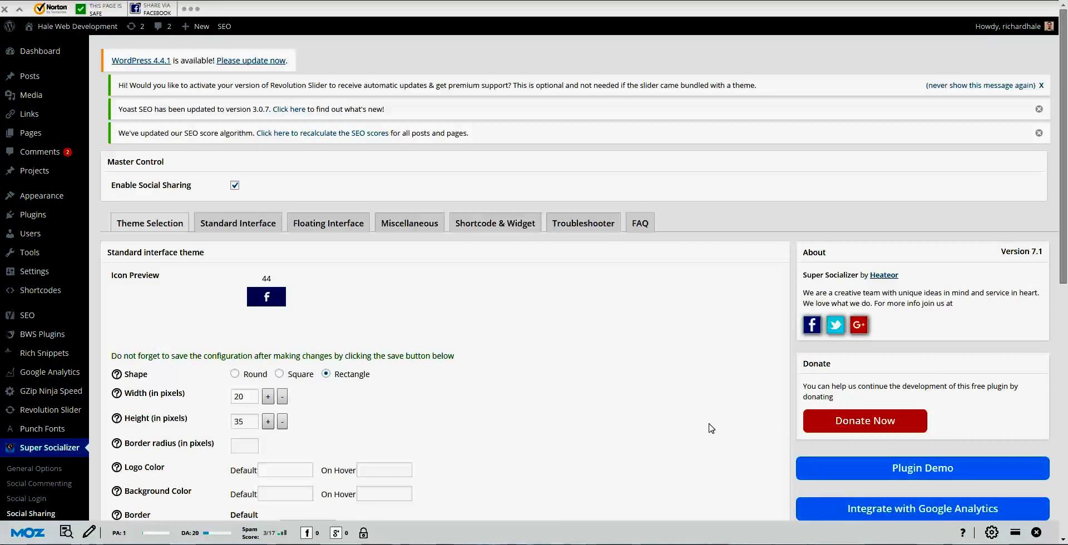
{"action": "scroll", "coordinate": [460, 203], "scroll_direction": "down", "scroll_amount": 3}
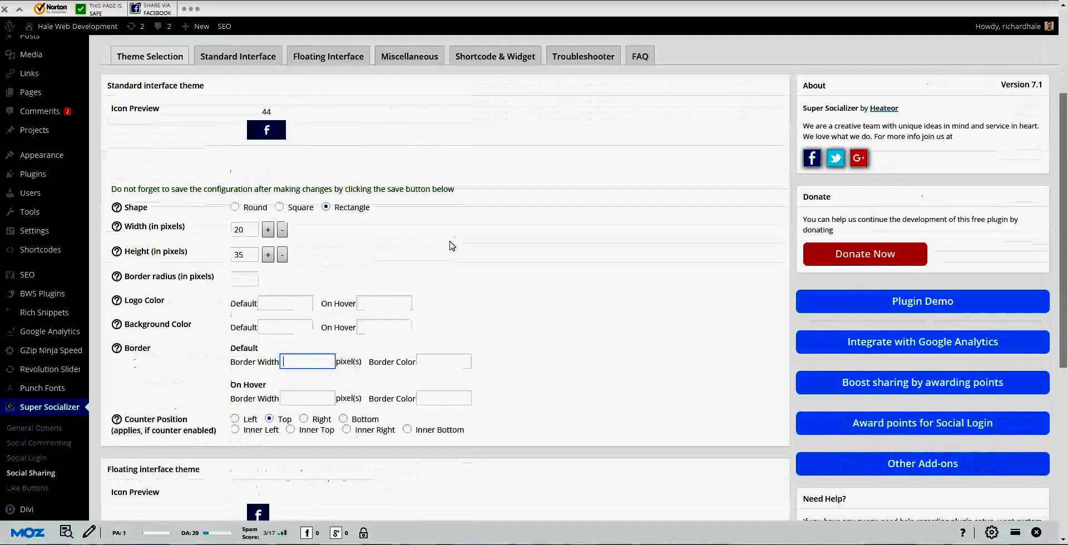
{"action": "scroll", "coordinate": [452, 246], "scroll_direction": "down", "scroll_amount": 3}
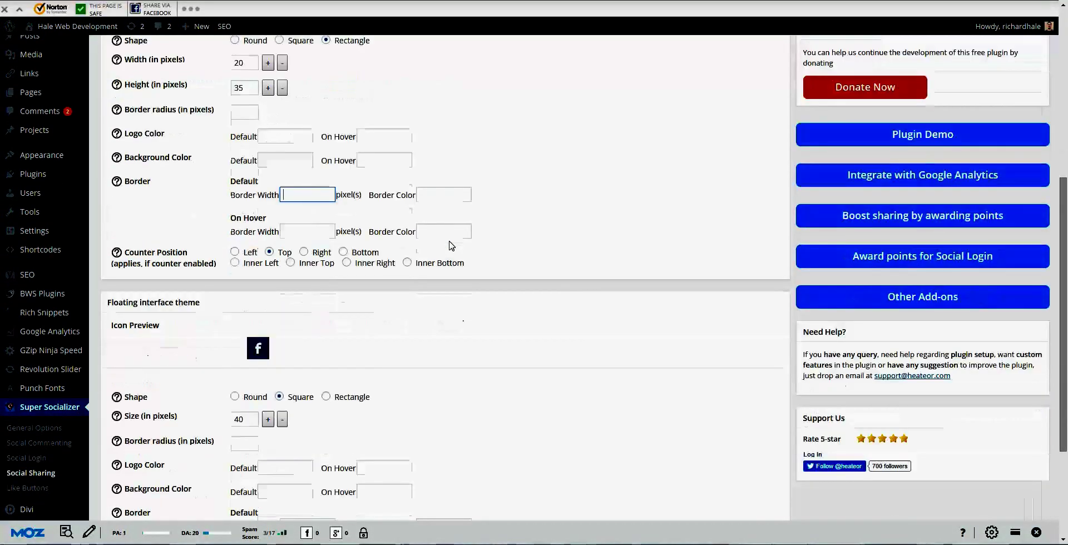
{"action": "scroll", "coordinate": [448, 248], "scroll_direction": "up", "scroll_amount": 1}
{"action": "scroll", "coordinate": [440, 258], "scroll_direction": "down", "scroll_amount": 2}
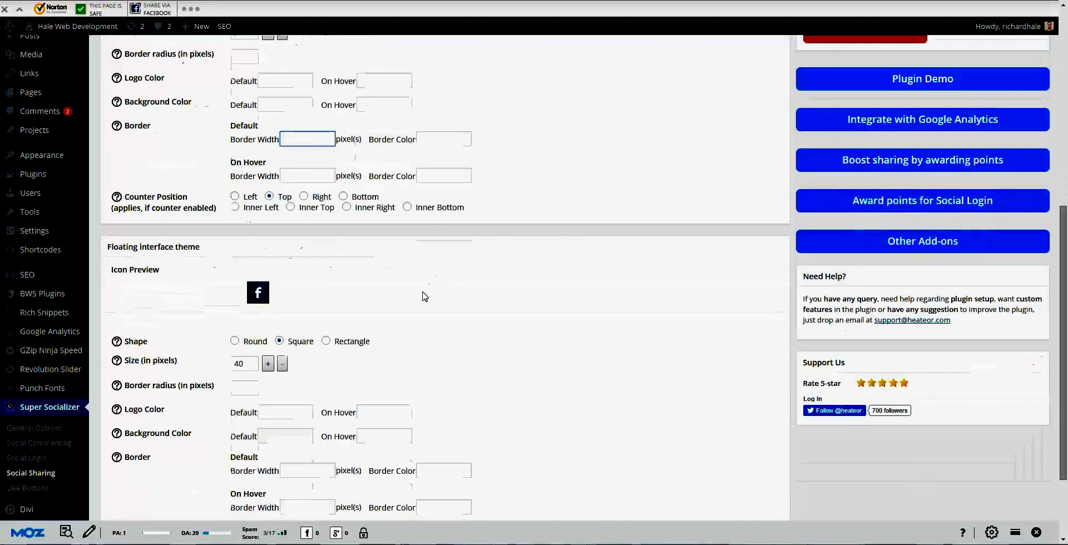
{"action": "scroll", "coordinate": [272, 273], "scroll_direction": "down", "scroll_amount": 1}
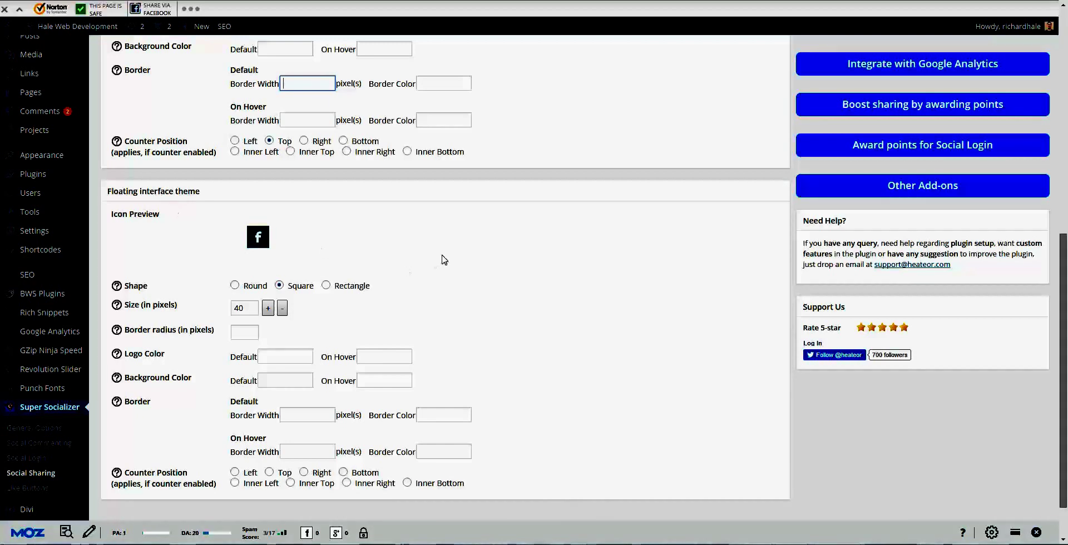
{"action": "scroll", "coordinate": [443, 260], "scroll_direction": "down", "scroll_amount": 1}
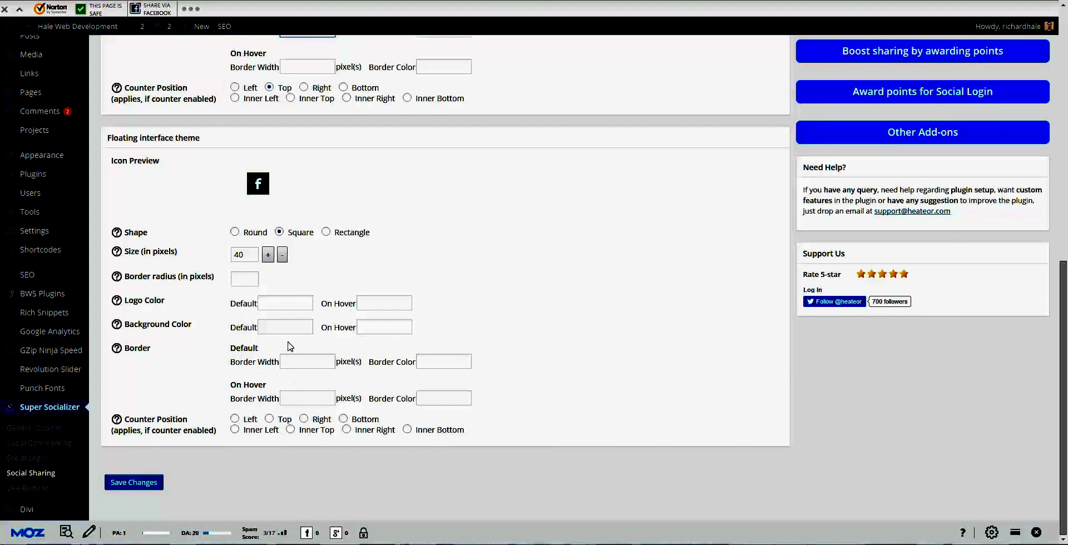
{"action": "scroll", "coordinate": [233, 389], "scroll_direction": "up", "scroll_amount": 9}
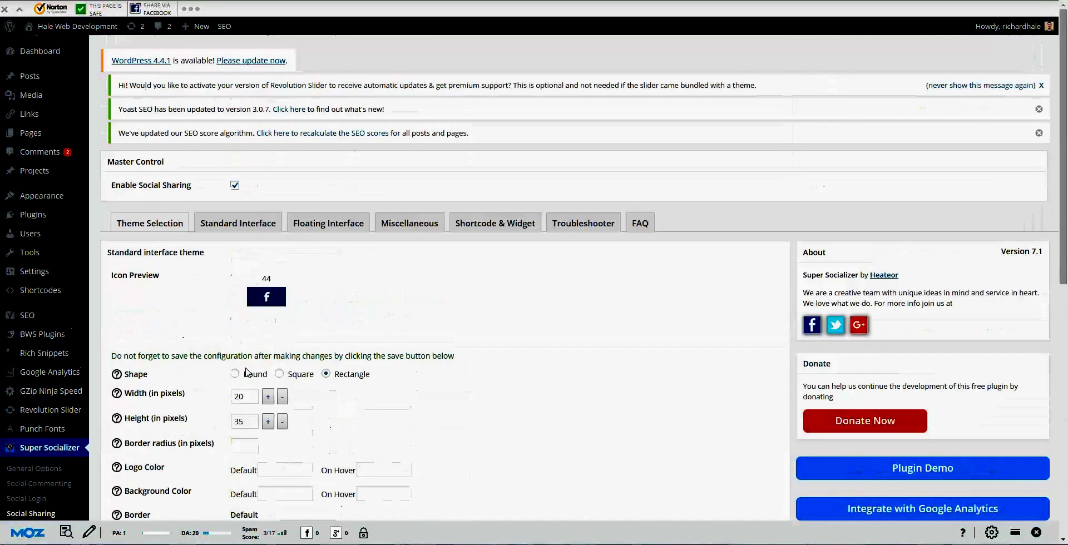
Step: Switch to the Standard Interface tab and scroll down to the Select Sharing Services list
{"action": "left_click", "coordinate": [240, 226]}
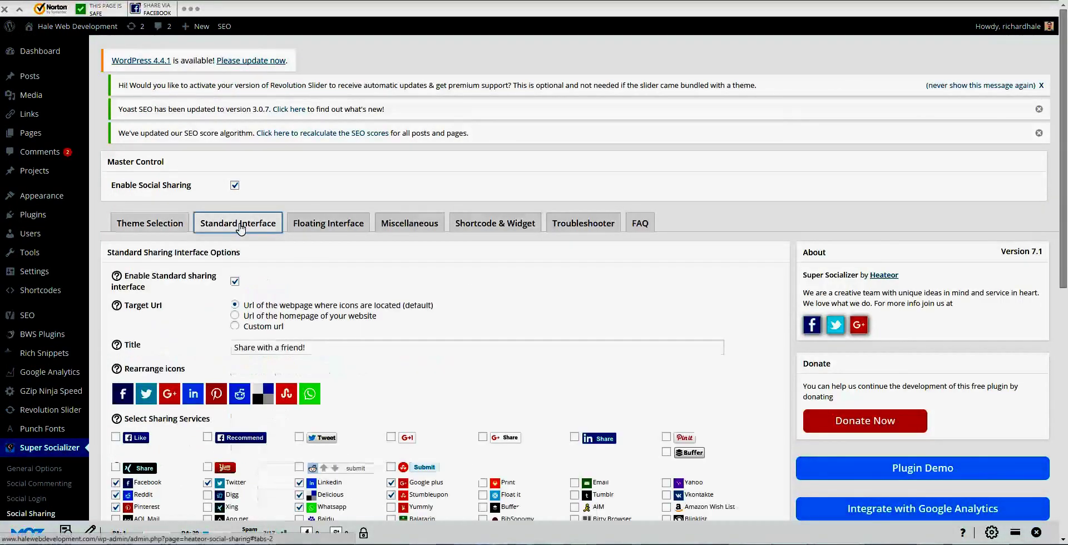
{"action": "scroll", "coordinate": [481, 151], "scroll_direction": "down", "scroll_amount": 1}
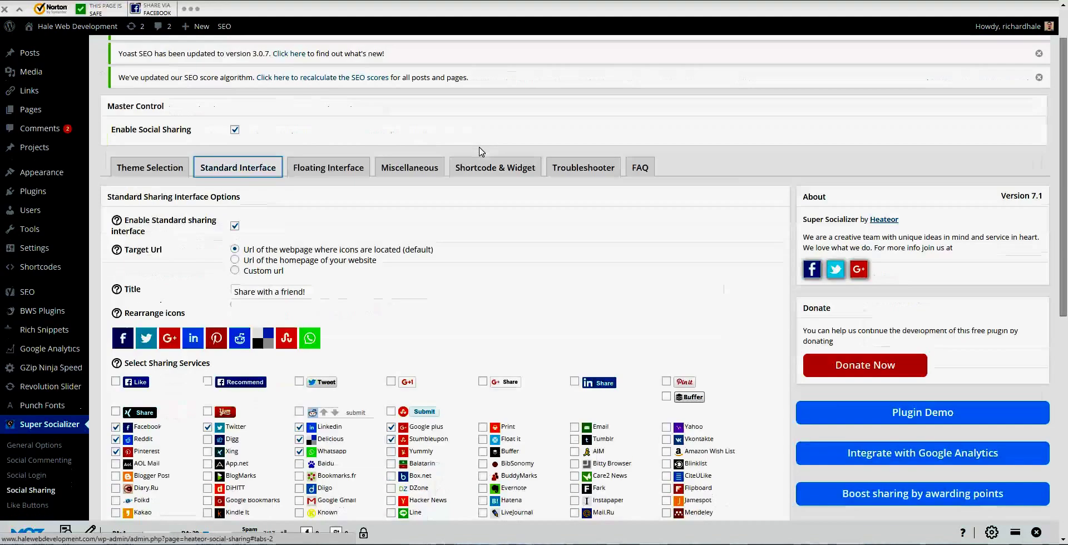
{"action": "scroll", "coordinate": [482, 159], "scroll_direction": "down", "scroll_amount": 1}
{"action": "scroll", "coordinate": [487, 187], "scroll_direction": "down", "scroll_amount": 1}
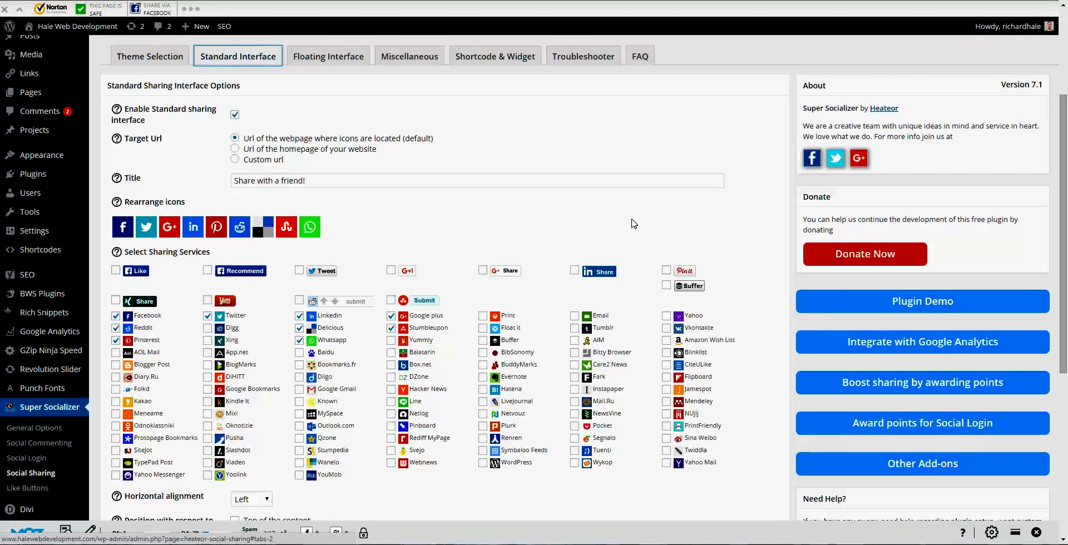
{"action": "scroll", "coordinate": [596, 182], "scroll_direction": "down", "scroll_amount": 1}
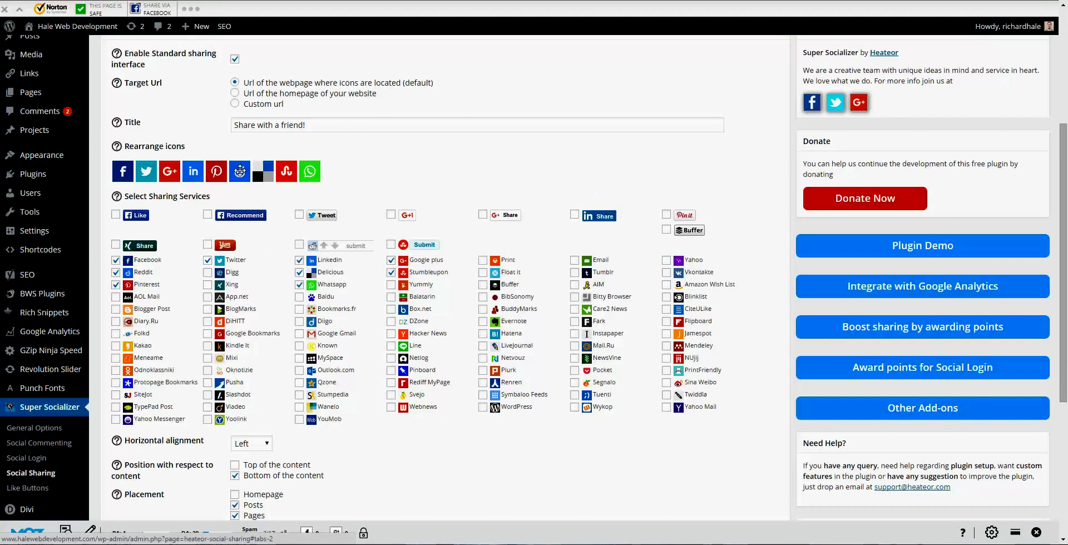
Step: Move Reddit beside Google+ and add Xing, App.net, BlogMarks, DiHITT, Google Bookmarks, Balatarin and DZone
{"action": "left_click_drag", "start_coordinate": [239, 171], "coordinate": [210, 172]}
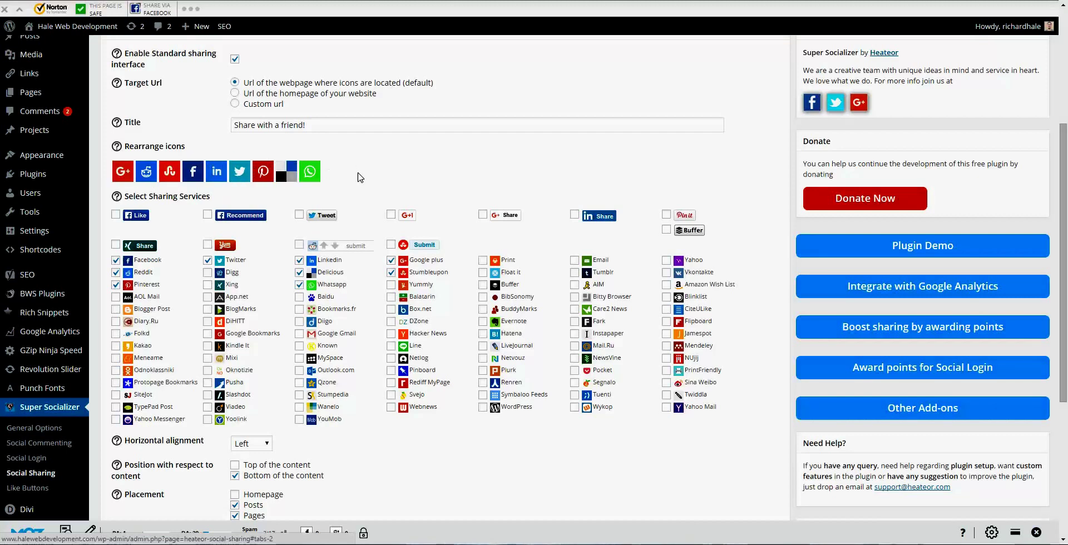
{"action": "left_click", "coordinate": [207, 284]}
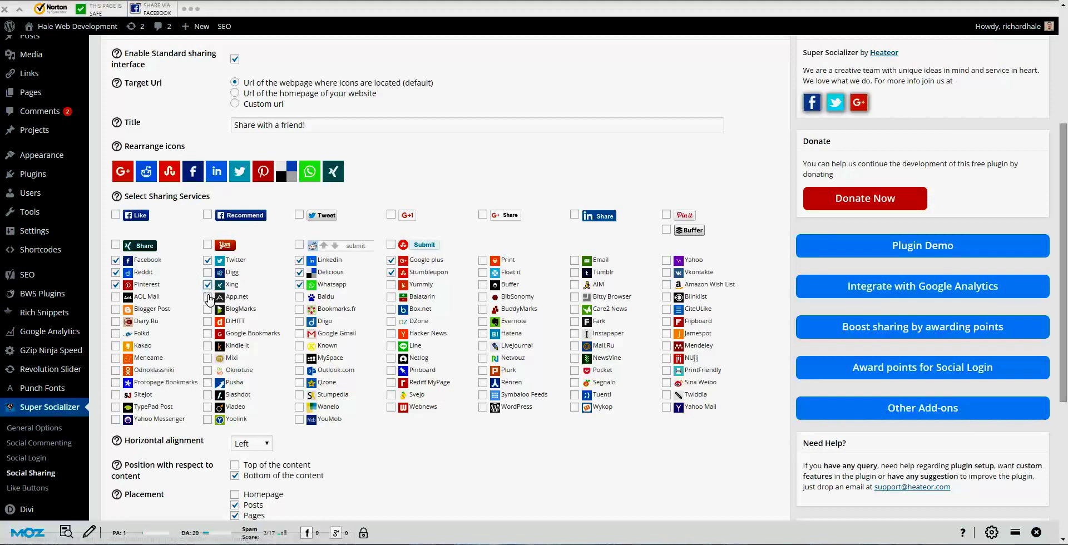
{"action": "left_click", "coordinate": [208, 296]}
{"action": "left_click", "coordinate": [207, 309]}
{"action": "left_click", "coordinate": [208, 321]}
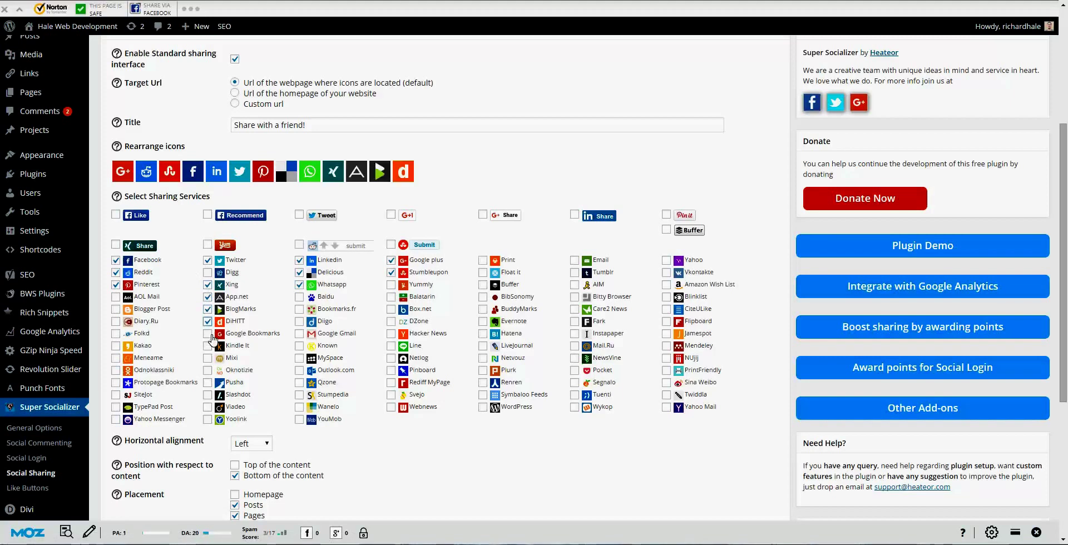
{"action": "left_click", "coordinate": [207, 334]}
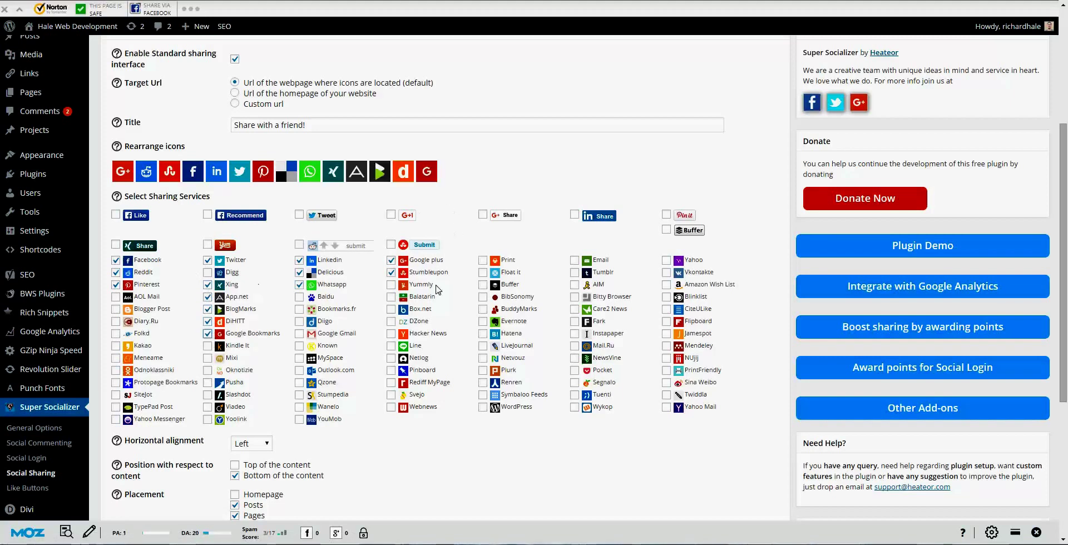
{"action": "left_click", "coordinate": [392, 296]}
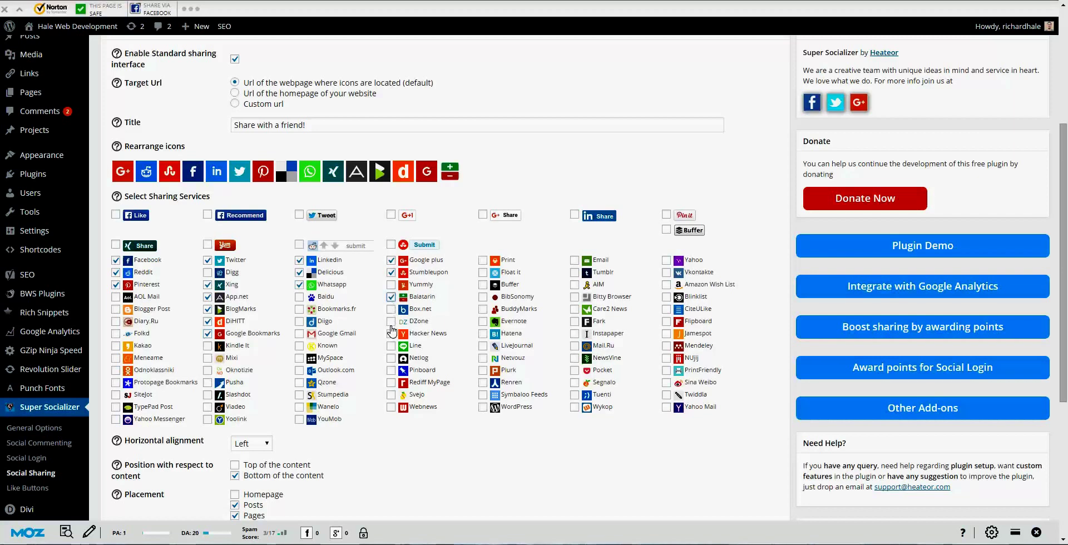
{"action": "left_click", "coordinate": [391, 322]}
Step: Tick the Facebook Like, Facebook Recommend, Google+ Share and Buffer counter buttons
{"action": "left_click", "coordinate": [117, 216]}
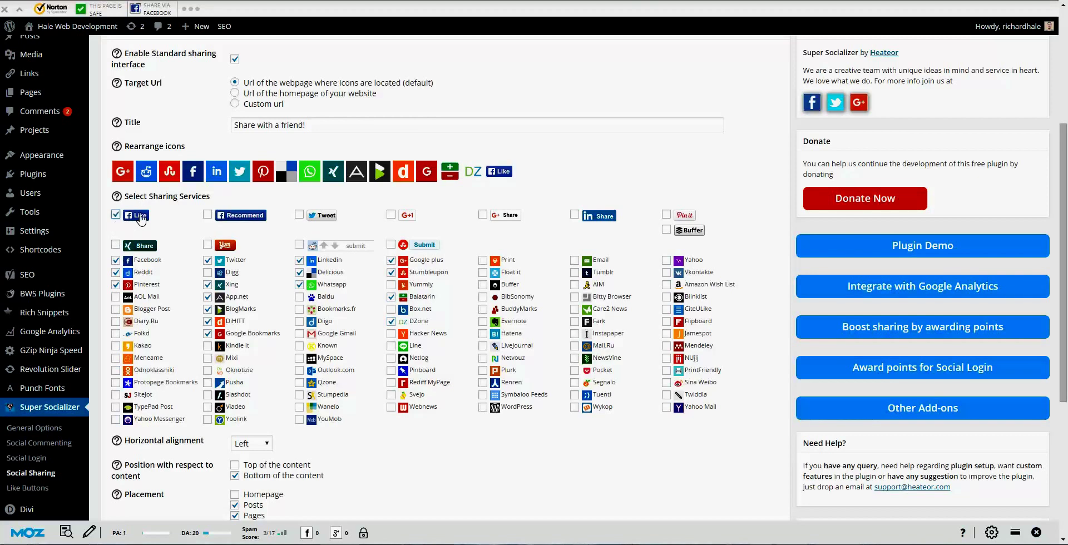
{"action": "left_click", "coordinate": [208, 216]}
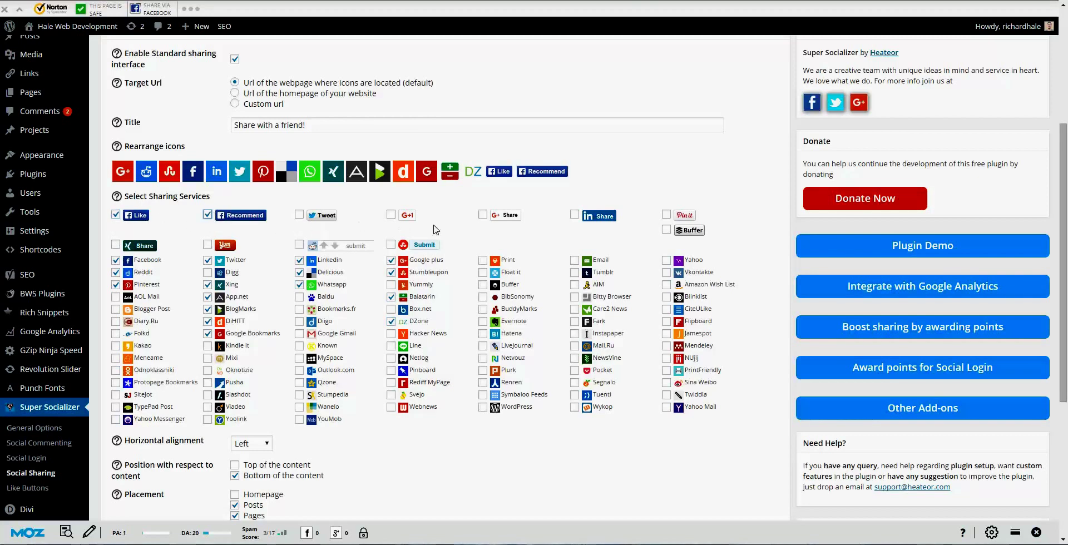
{"action": "left_click", "coordinate": [483, 216]}
{"action": "left_click", "coordinate": [667, 229]}
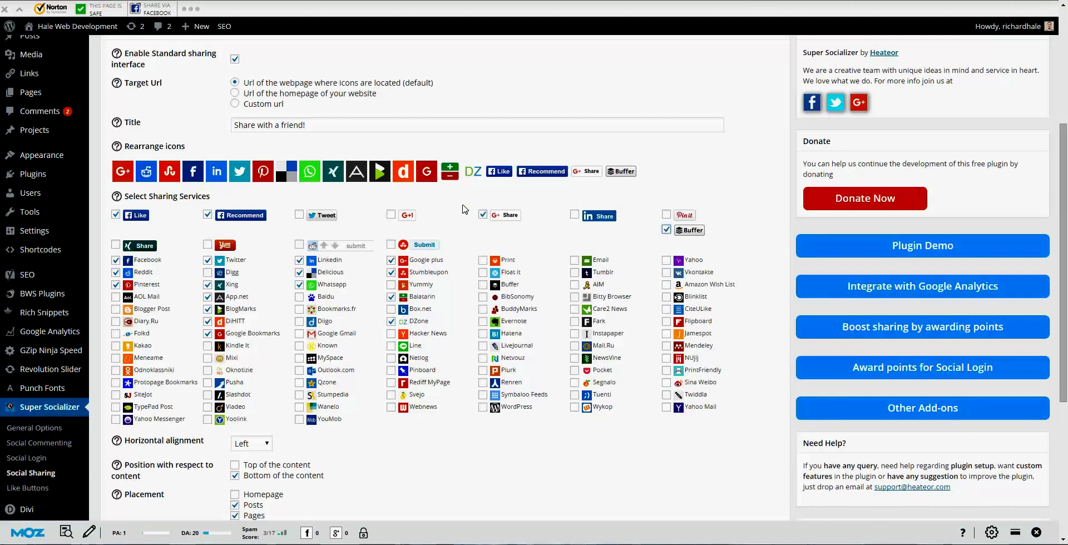
{"action": "scroll", "coordinate": [462, 209], "scroll_direction": "up", "scroll_amount": 2}
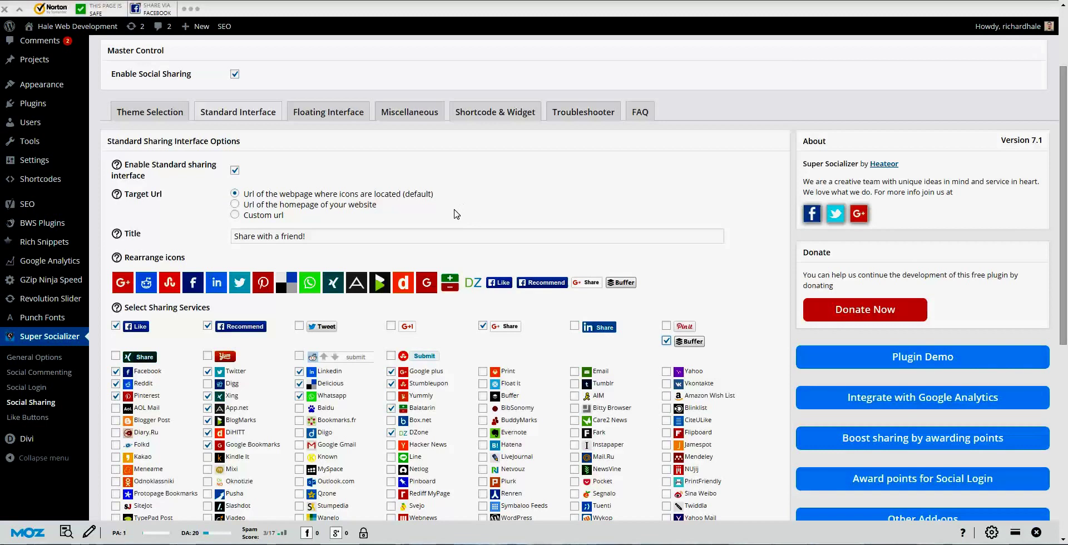
Step: Drag a sharing icon to sit between Whatsapp and Xing in the icon order
{"action": "scroll", "coordinate": [440, 218], "scroll_direction": "down", "scroll_amount": 1}
{"action": "left_click_drag", "start_coordinate": [429, 218], "coordinate": [334, 239]}
{"action": "scroll", "coordinate": [358, 249], "scroll_direction": "down", "scroll_amount": 3}
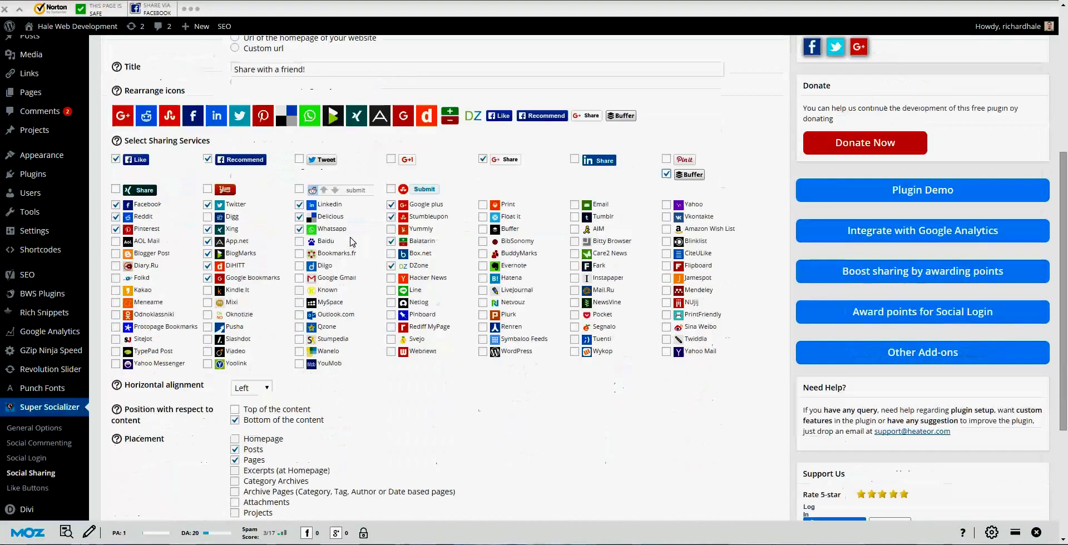
{"action": "scroll", "coordinate": [385, 226], "scroll_direction": "down", "scroll_amount": 2}
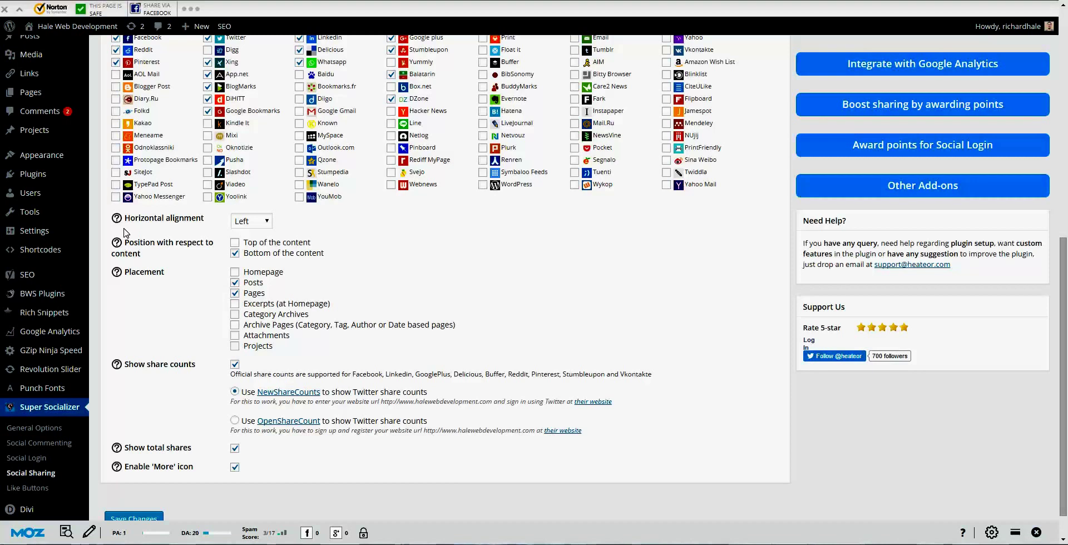
Step: Keep alignment Left and show the share bar at top and bottom of content and on Homepage
{"action": "left_click", "coordinate": [265, 225]}
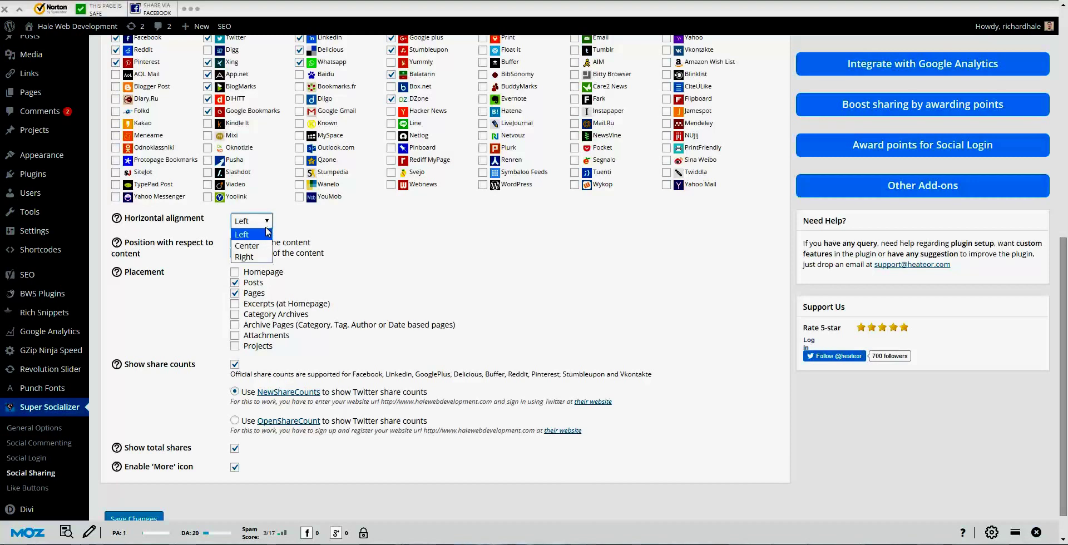
{"action": "left_click", "coordinate": [257, 235]}
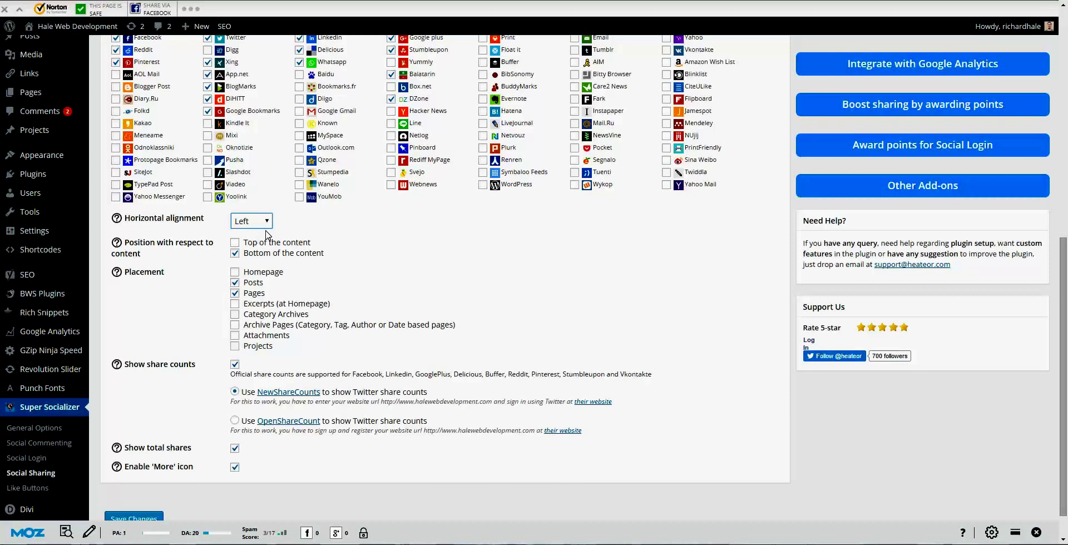
{"action": "left_click", "coordinate": [234, 247]}
{"action": "left_click", "coordinate": [234, 252]}
{"action": "left_click", "coordinate": [234, 272]}
Step: Under Placement, tick Excerpts (at Homepage) and untick Pages and Posts
{"action": "left_click", "coordinate": [235, 304]}
{"action": "left_click", "coordinate": [234, 293]}
{"action": "left_click", "coordinate": [235, 283]}
{"action": "scroll", "coordinate": [256, 265], "scroll_direction": "down", "scroll_amount": 1}
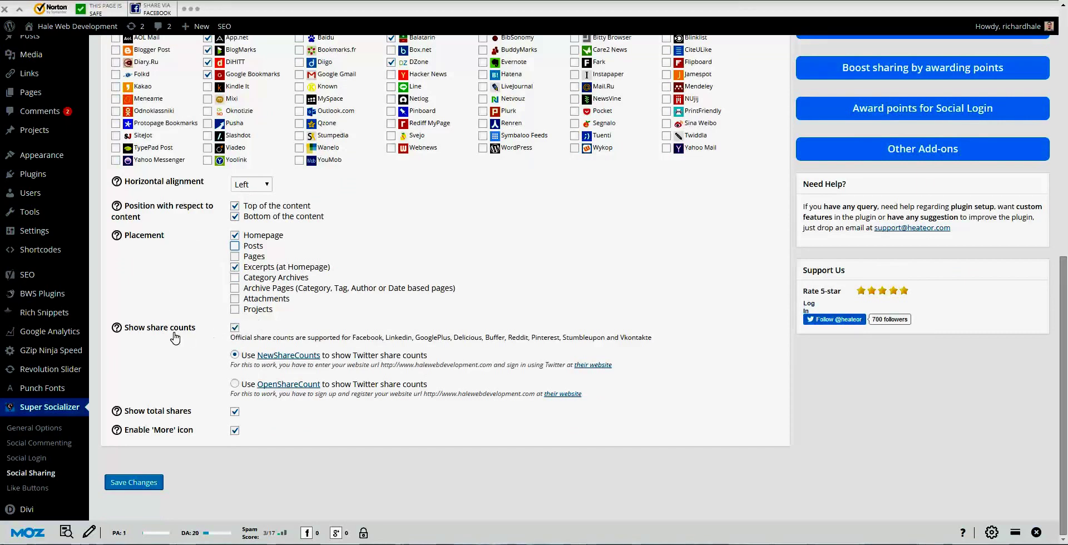
Step: Toggle share counts off and back on, leaving them enabled
{"action": "left_click", "coordinate": [235, 328]}
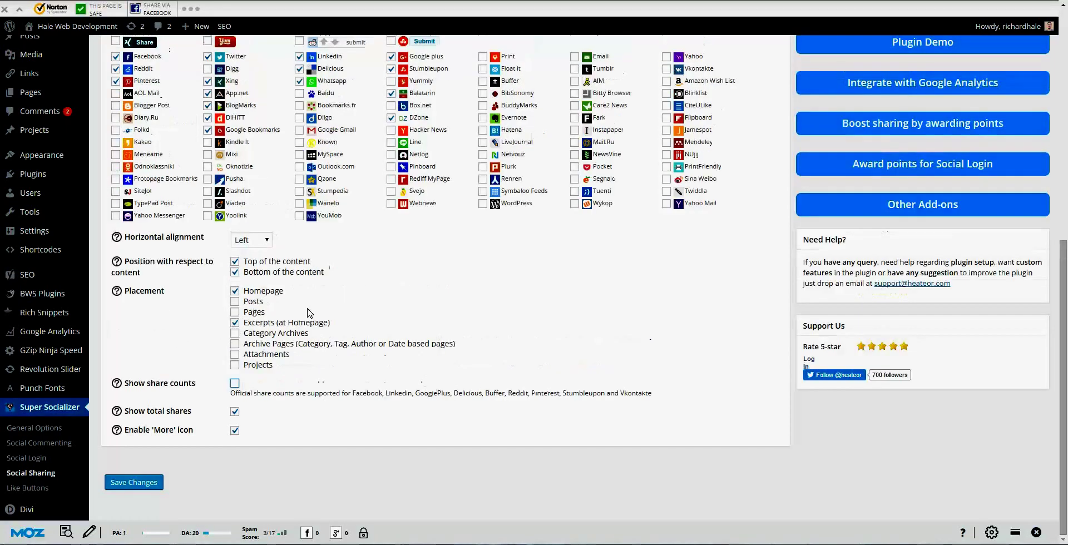
{"action": "left_click", "coordinate": [235, 384]}
{"action": "scroll", "coordinate": [383, 340], "scroll_direction": "down", "scroll_amount": 1}
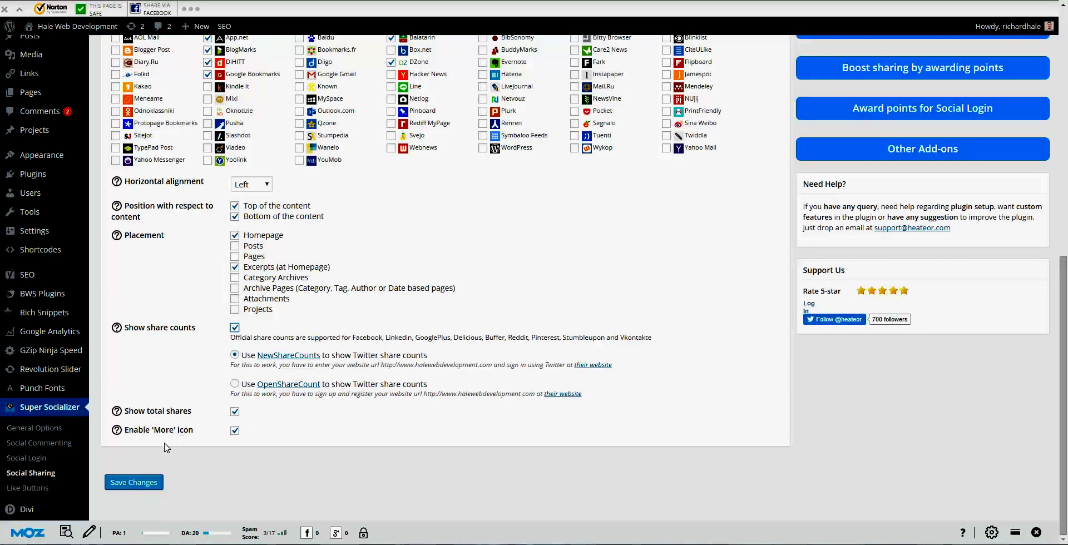
{"action": "scroll", "coordinate": [278, 434], "scroll_direction": "up", "scroll_amount": 8}
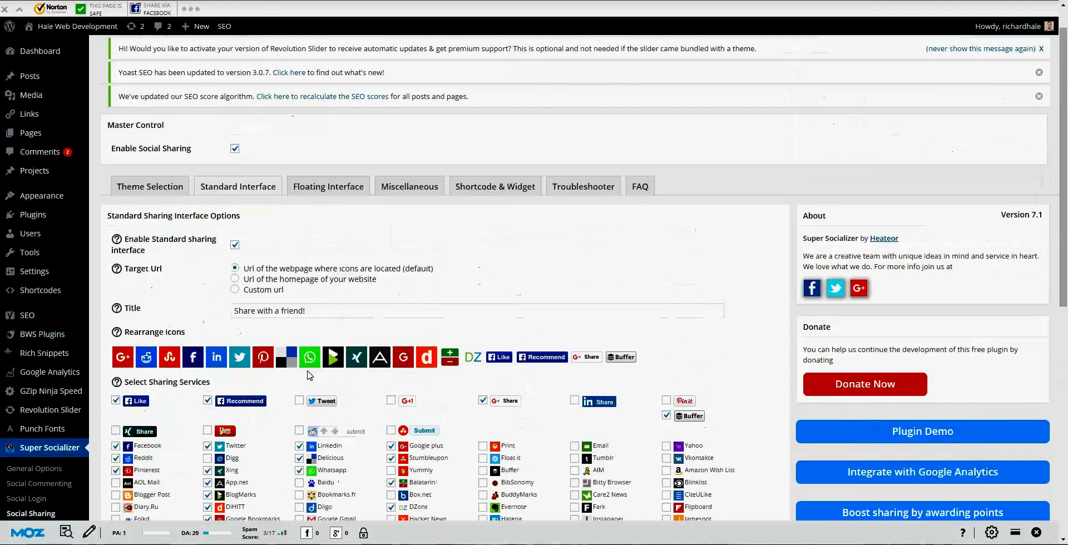
Step: Enable floating sharing on the Floating Interface tab and review its left alignment and offsets below
{"action": "left_click", "coordinate": [335, 190]}
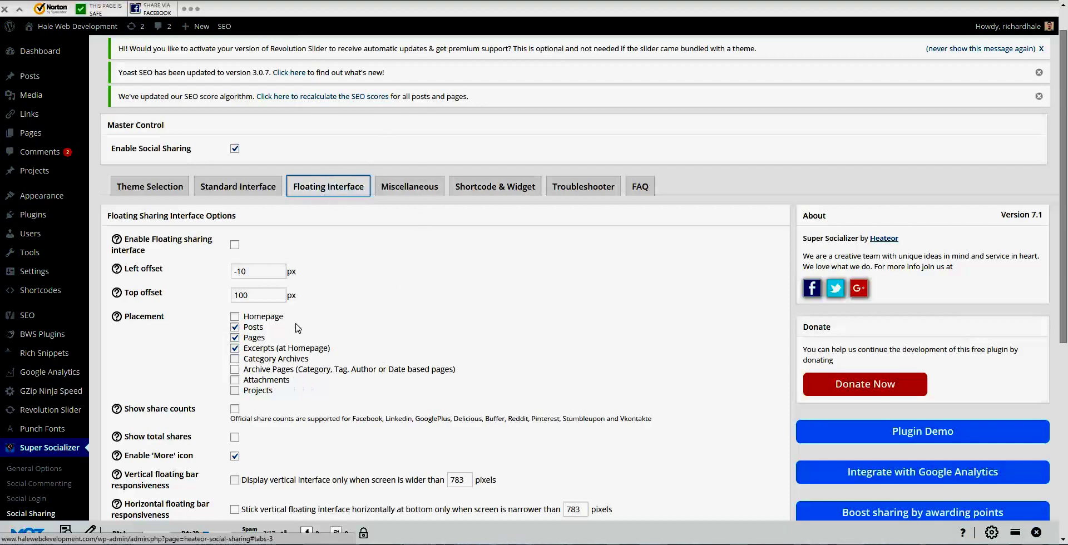
{"action": "left_click", "coordinate": [234, 245]}
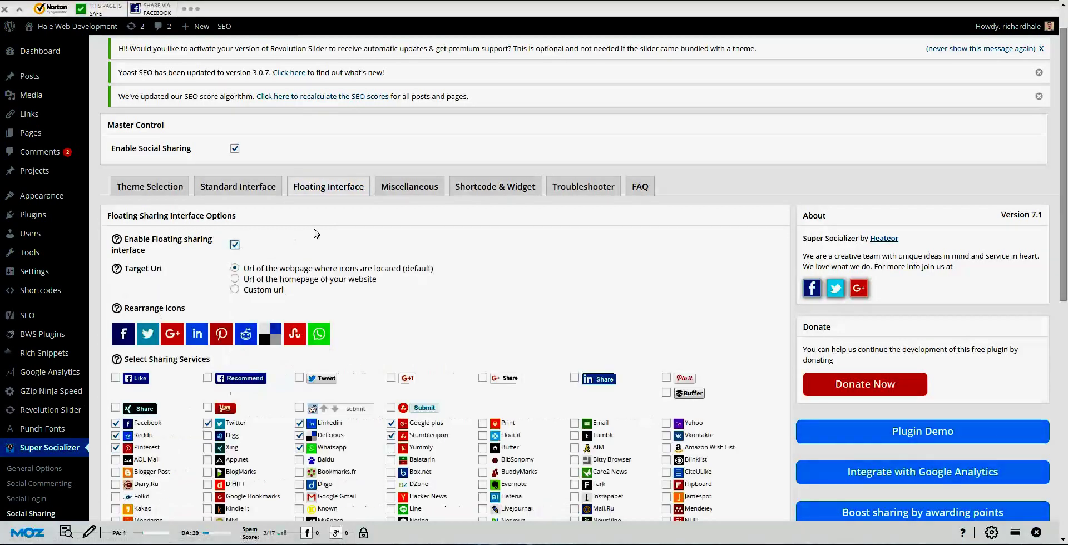
{"action": "scroll", "coordinate": [329, 231], "scroll_direction": "down", "scroll_amount": 3}
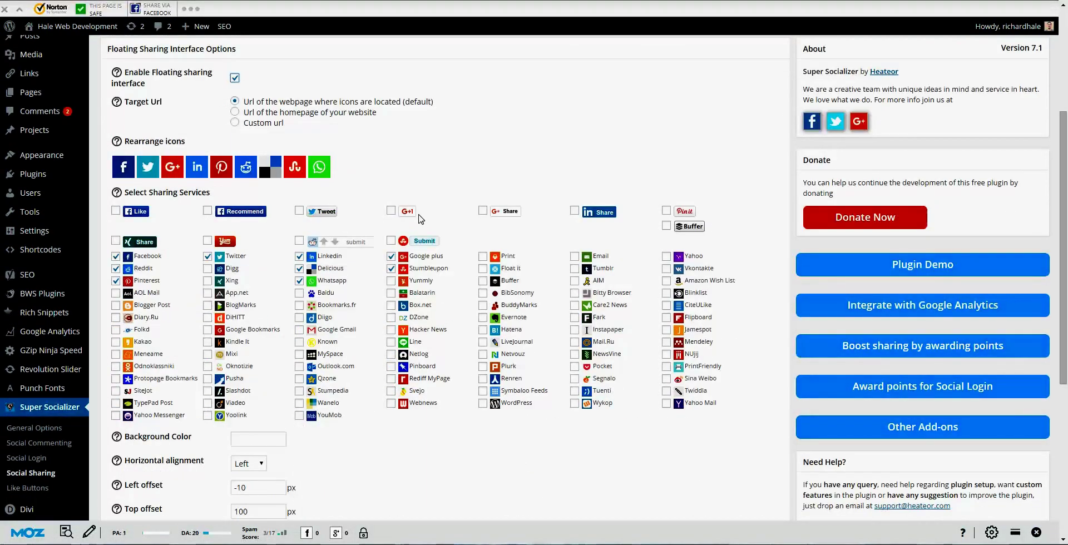
{"action": "scroll", "coordinate": [420, 219], "scroll_direction": "down", "scroll_amount": 1}
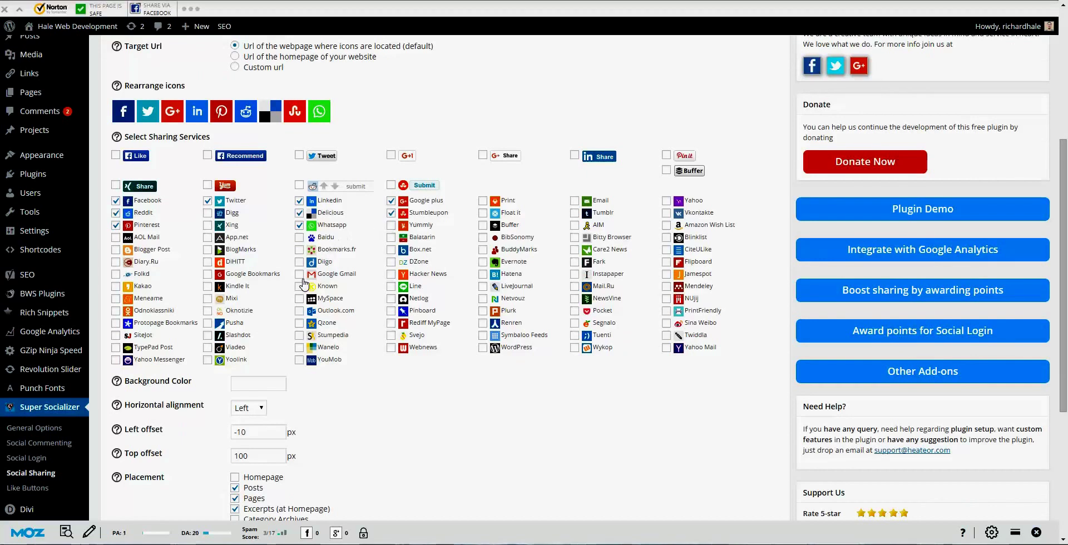
{"action": "scroll", "coordinate": [407, 281], "scroll_direction": "down", "scroll_amount": 1}
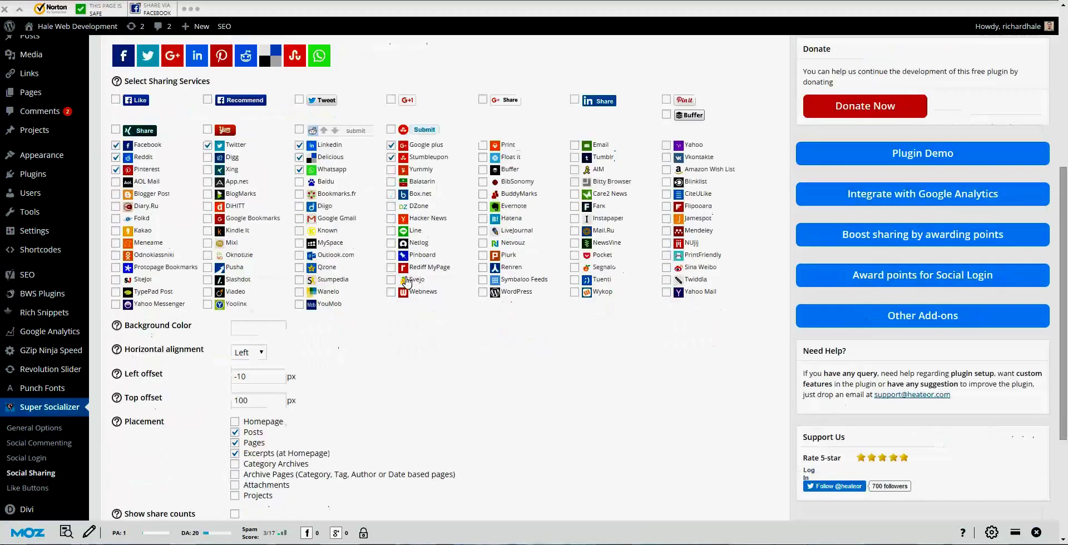
{"action": "scroll", "coordinate": [392, 298], "scroll_direction": "down", "scroll_amount": 1}
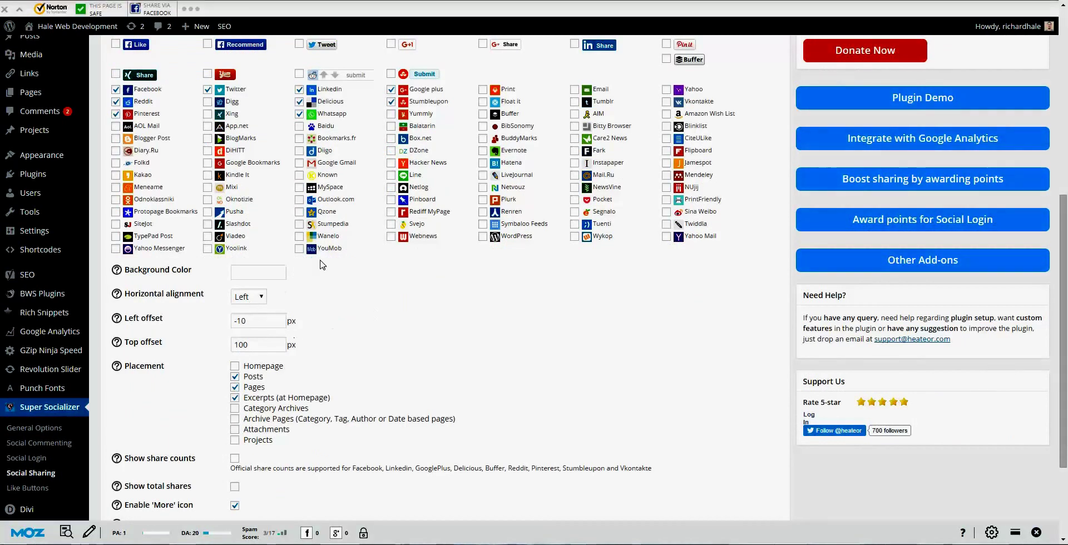
{"action": "scroll", "coordinate": [321, 264], "scroll_direction": "down", "scroll_amount": 1}
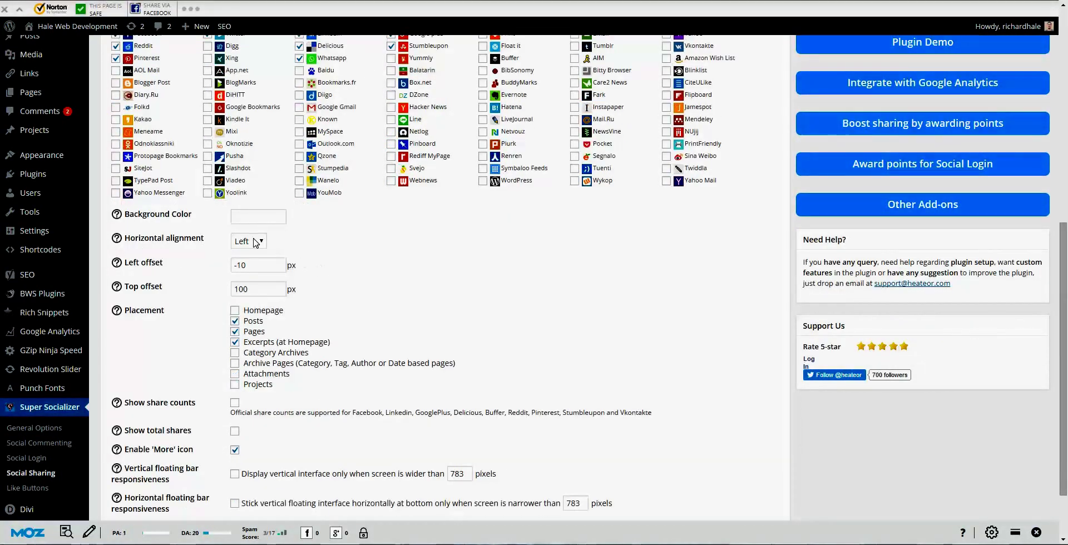
Step: Tick the responsiveness option so the vertical floating bar shows only on screens wider than 783 pixels
{"action": "left_click", "coordinate": [257, 219]}
{"action": "scroll", "coordinate": [327, 331], "scroll_direction": "down", "scroll_amount": 2}
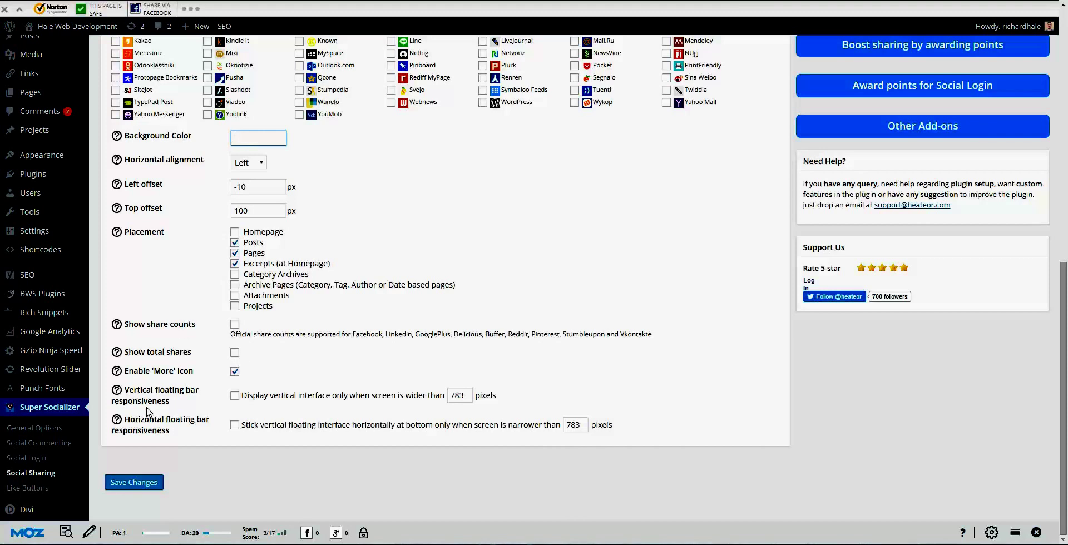
{"action": "left_click", "coordinate": [235, 395]}
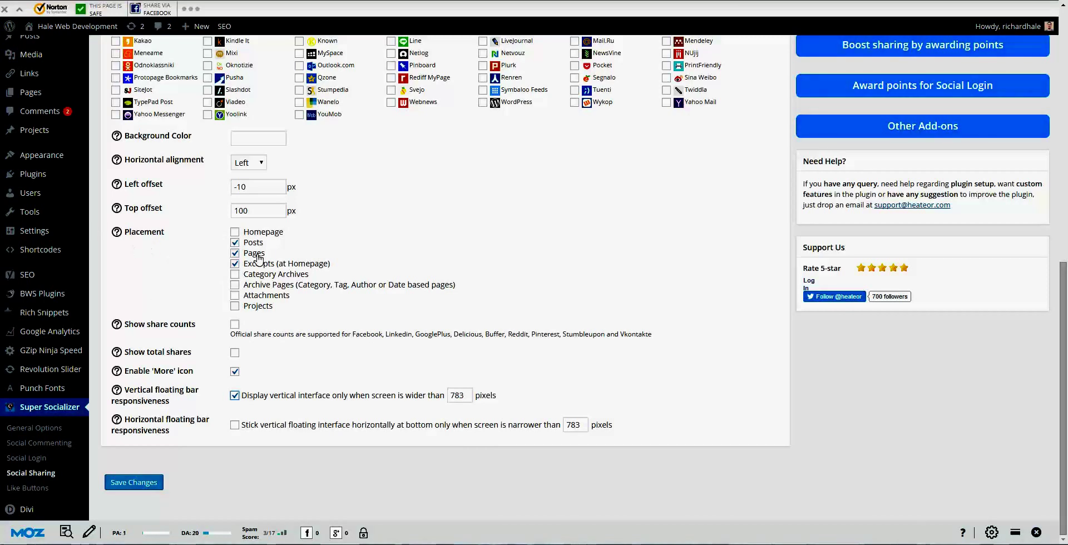
{"action": "scroll", "coordinate": [242, 272], "scroll_direction": "up", "scroll_amount": 7}
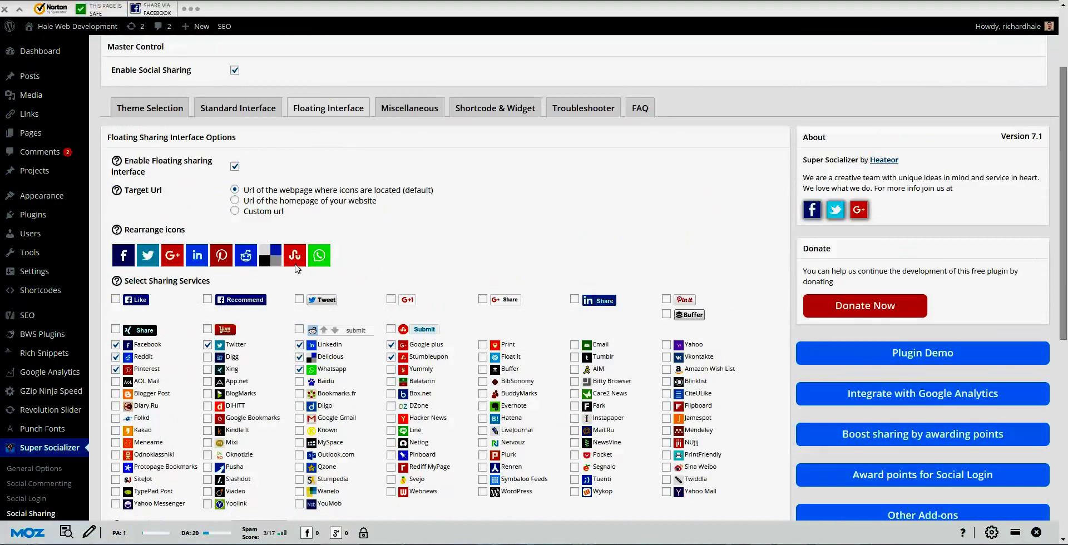
Step: Open the Miscellaneous tab to review URL shortening (off) and the en language setting
{"action": "scroll", "coordinate": [298, 269], "scroll_direction": "up", "scroll_amount": 2}
{"action": "left_click", "coordinate": [411, 223]}
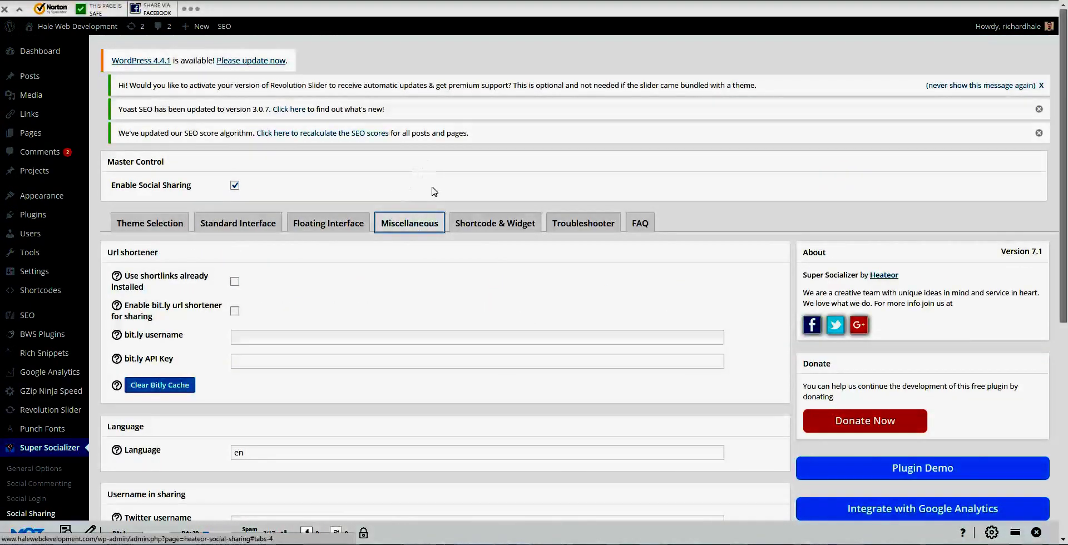
{"action": "scroll", "coordinate": [434, 195], "scroll_direction": "down", "scroll_amount": 1}
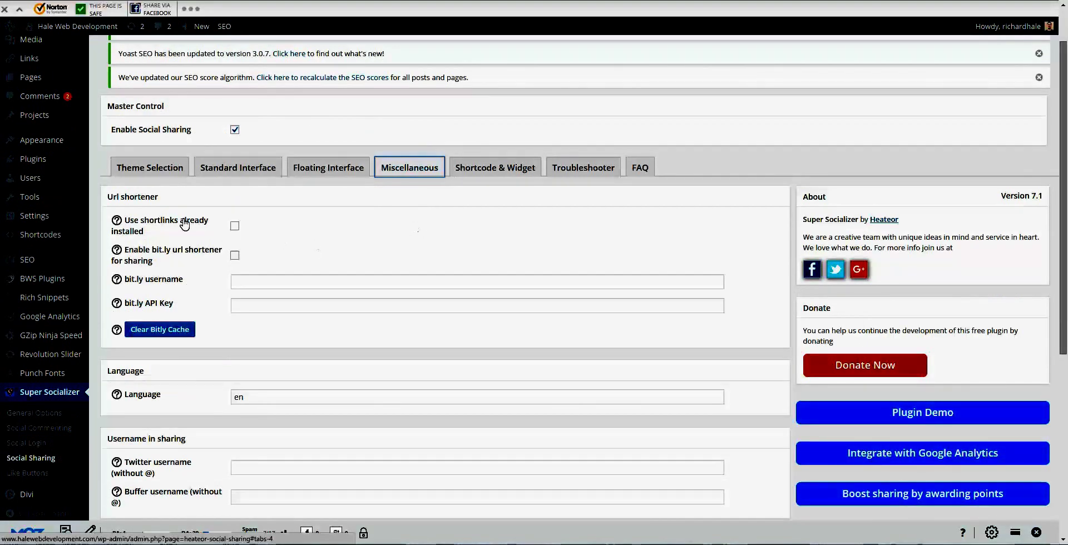